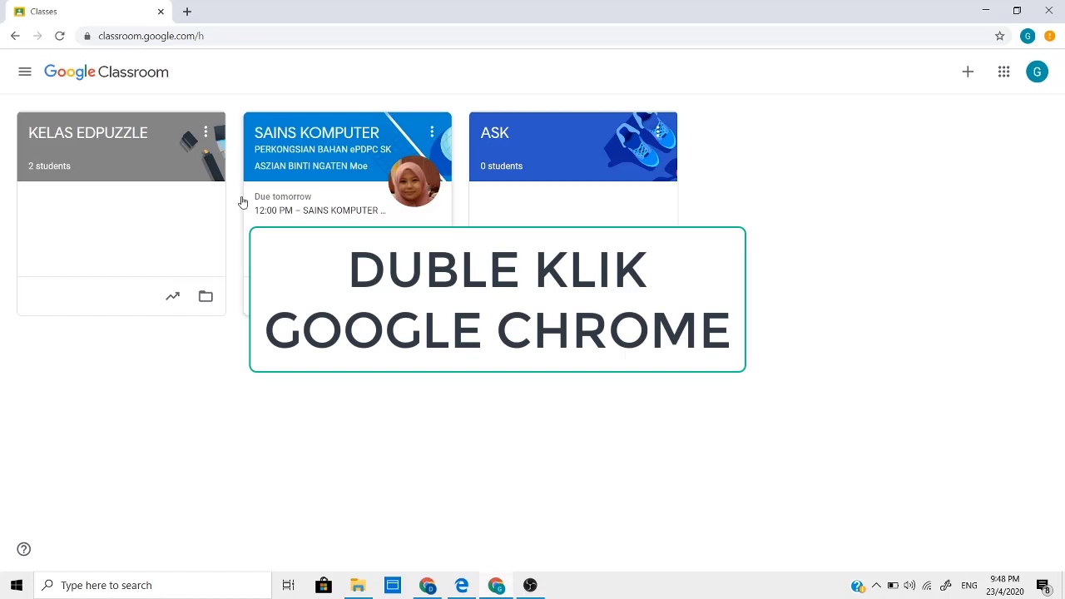
Open portal.moe.edu.my in a new tab and log in (Log Masuk) with the MOE-DL account
left_click(187, 11)
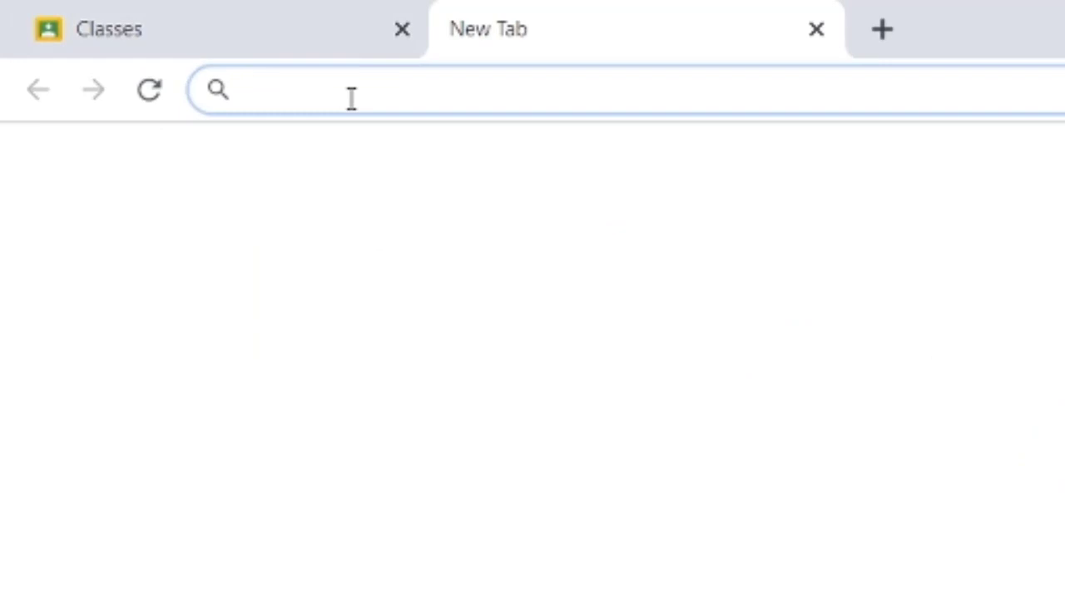
type("portal")
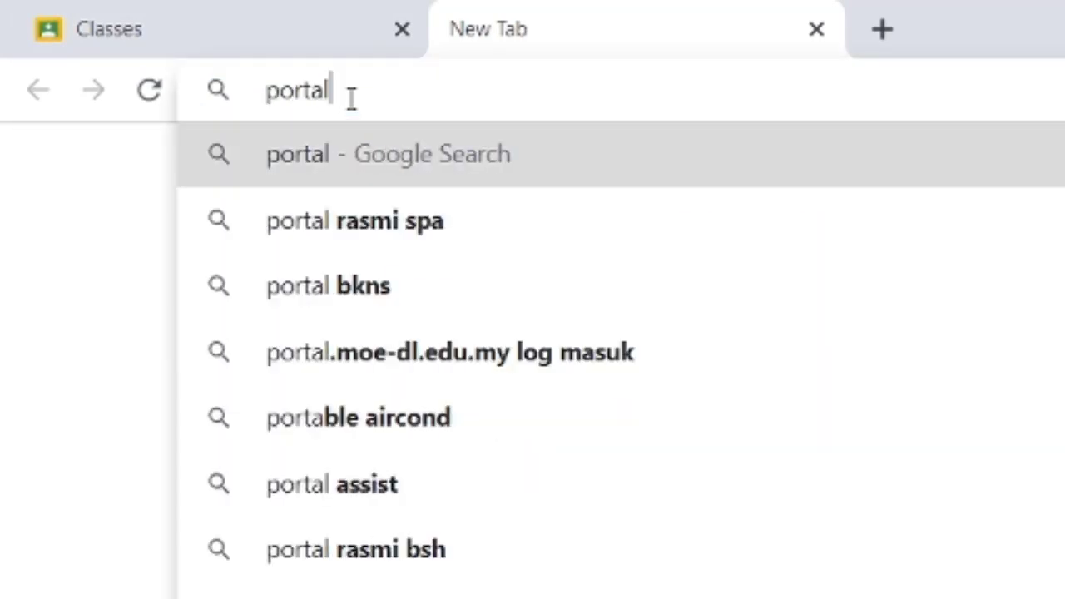
type(".moe.edu.m")
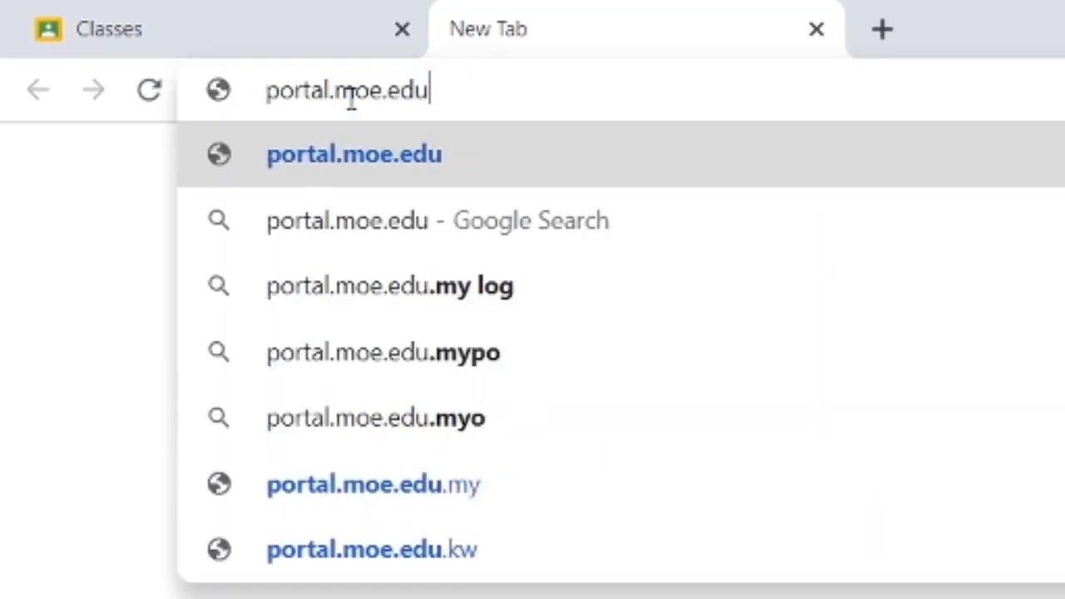
type("y")
key("Return")
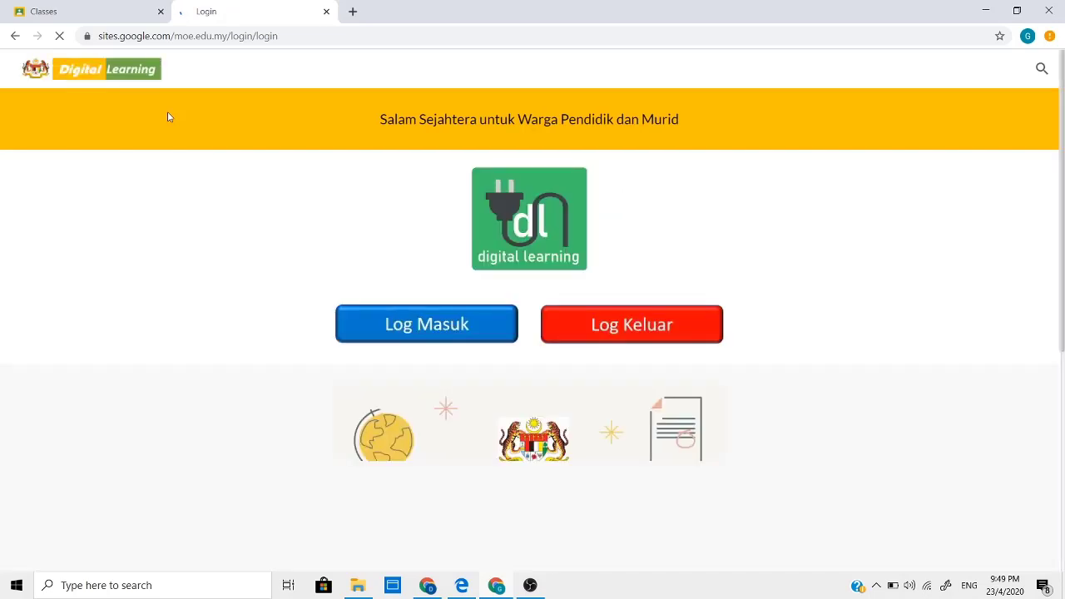
left_click(414, 322)
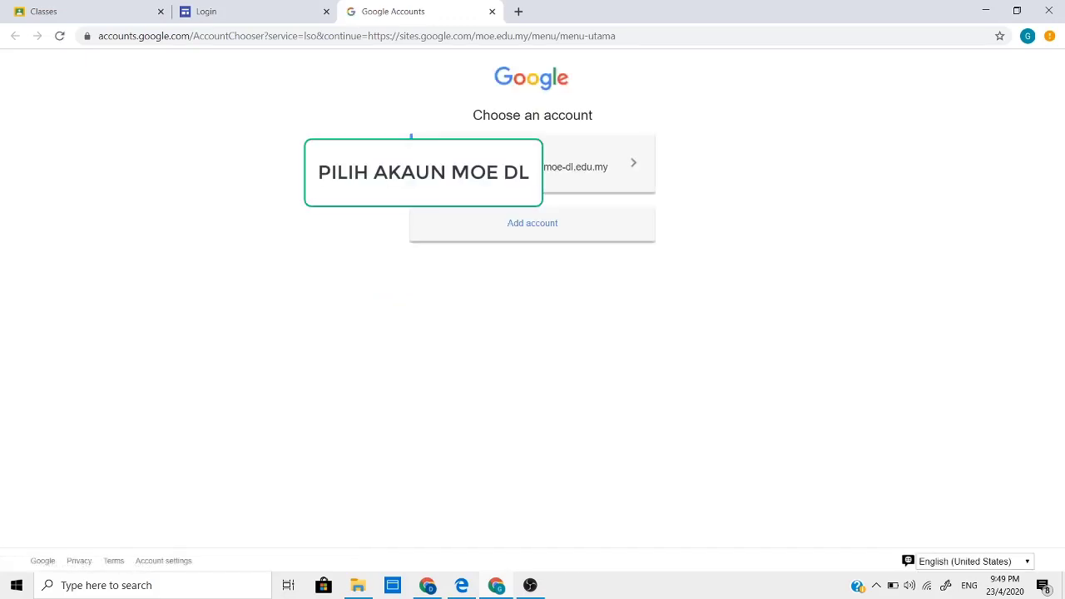
left_click(502, 171)
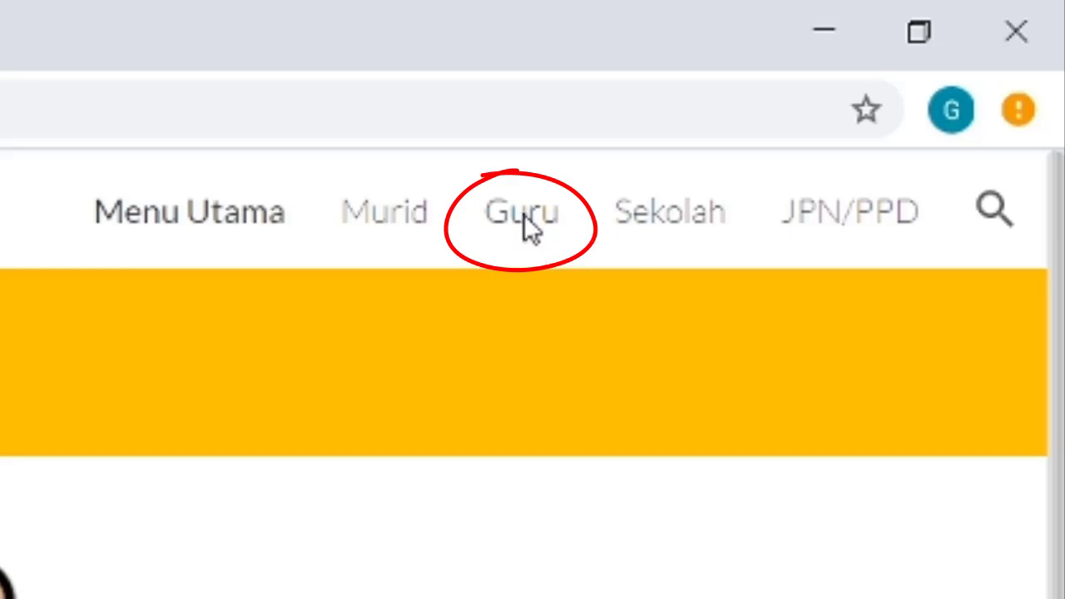
Open Edpuzzle from the applications page (Aplikasi) of the Guru area
left_click(523, 214)
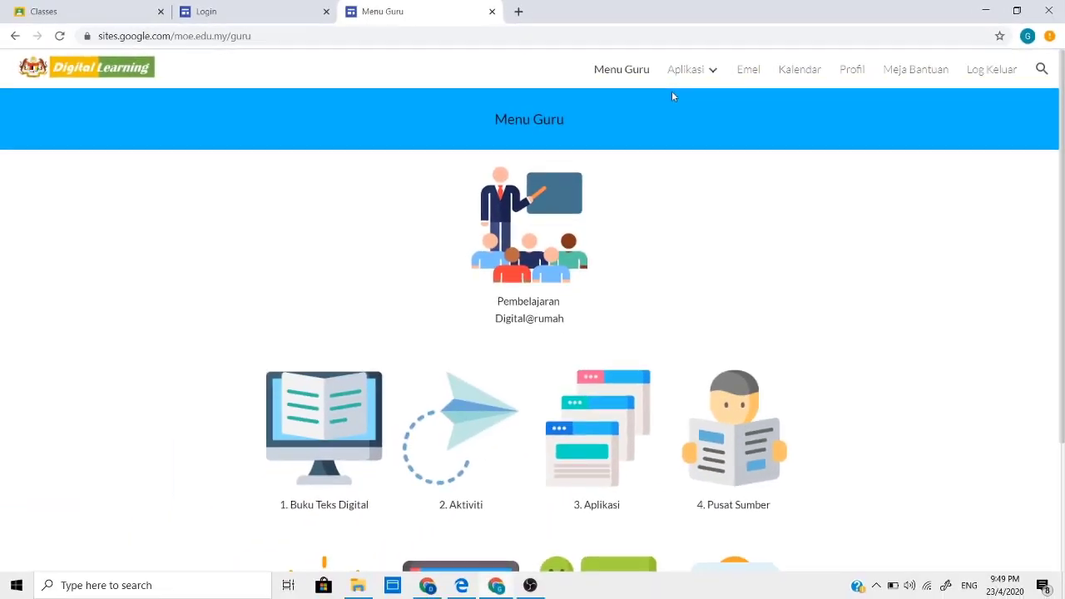
left_click(604, 432)
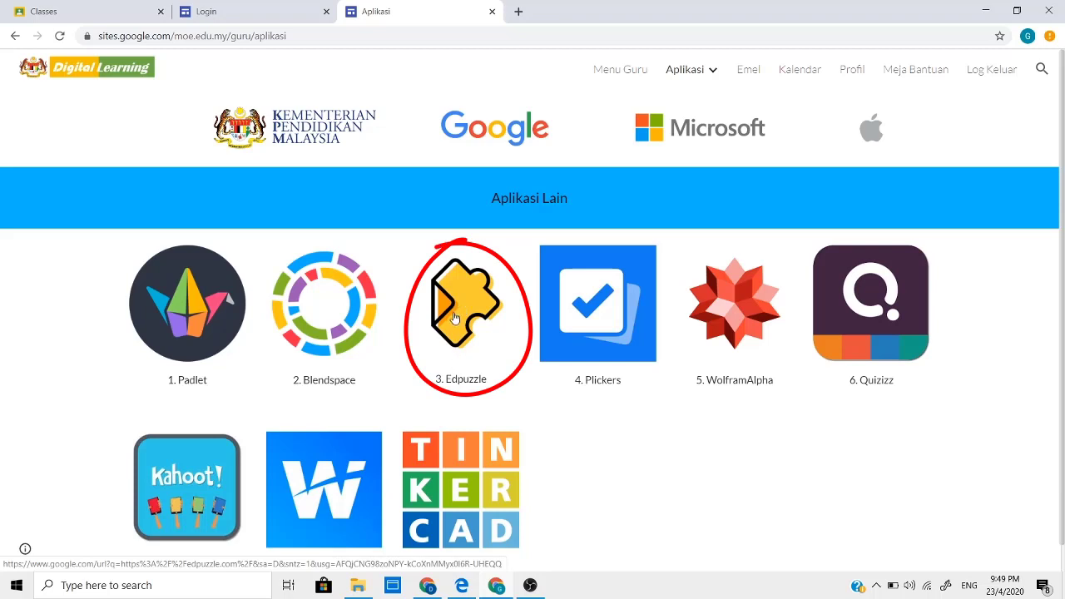
left_click(454, 316)
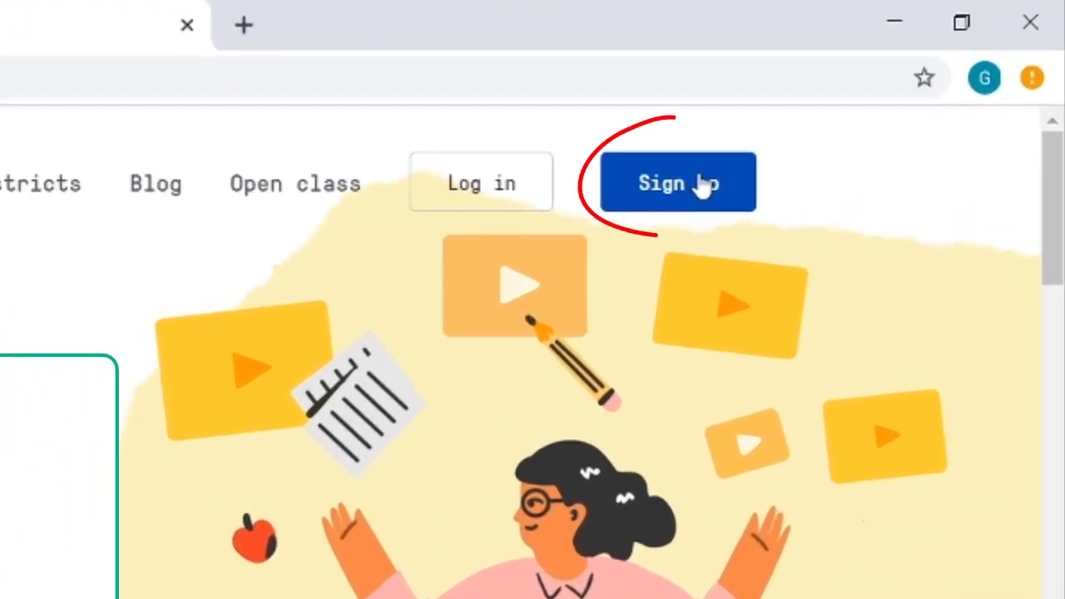
Start an Edpuzzle sign-up as a teacher, signing in with the MOE-DL Google account
left_click(701, 185)
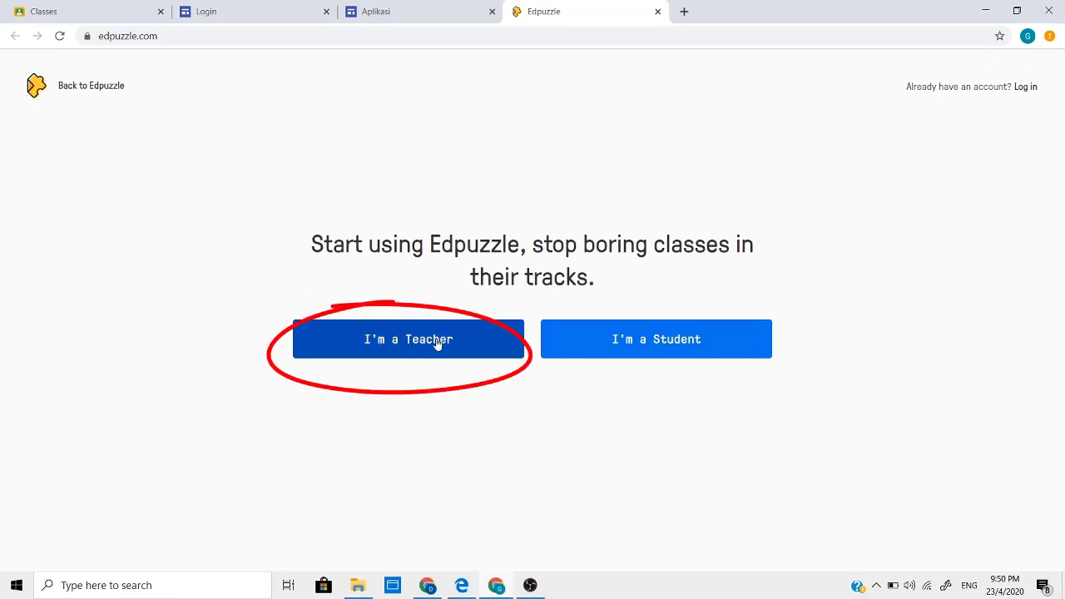
left_click(437, 344)
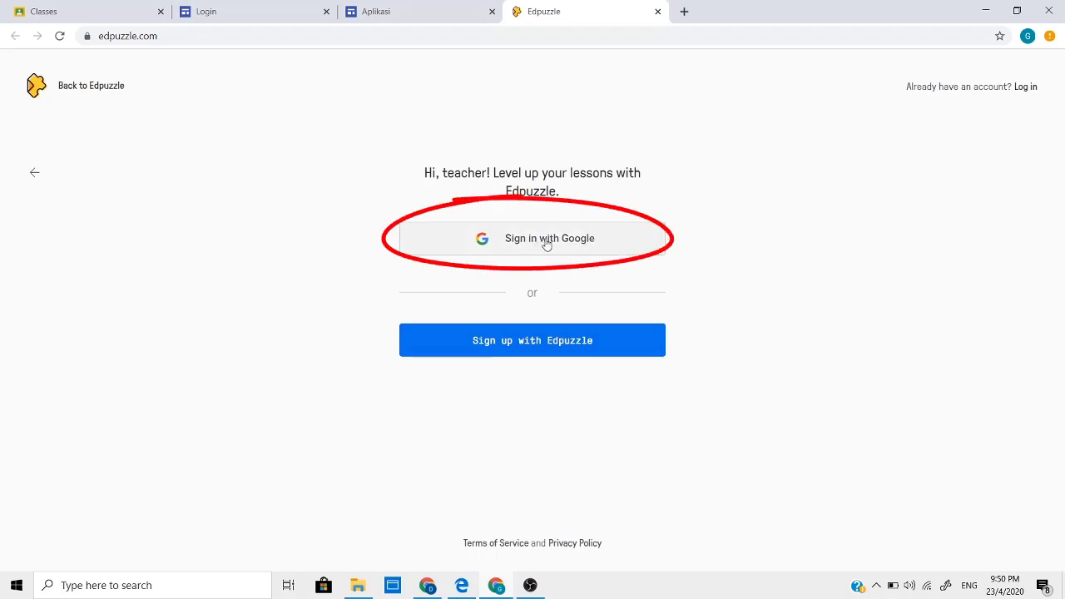
left_click(545, 243)
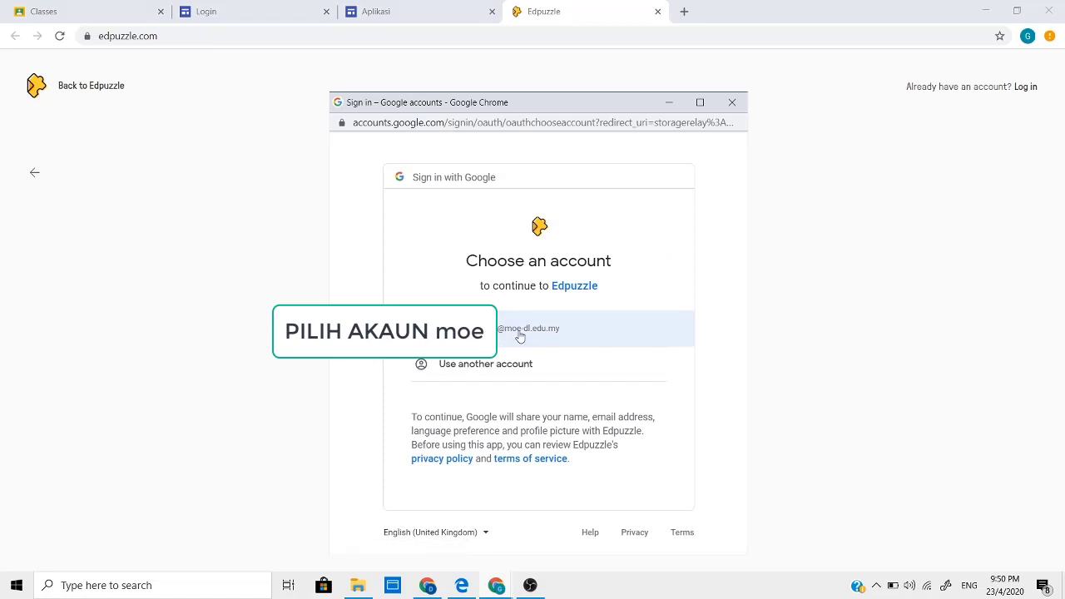
left_click(519, 335)
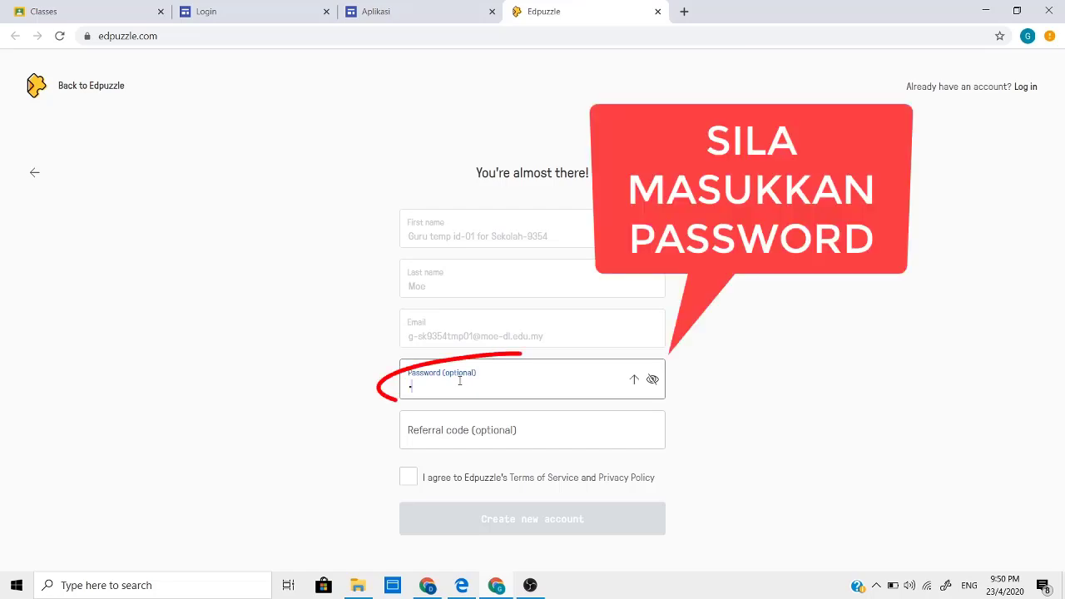
Create the new account with an account password and the terms accepted, and decline saving the password in the browser
type("••••")
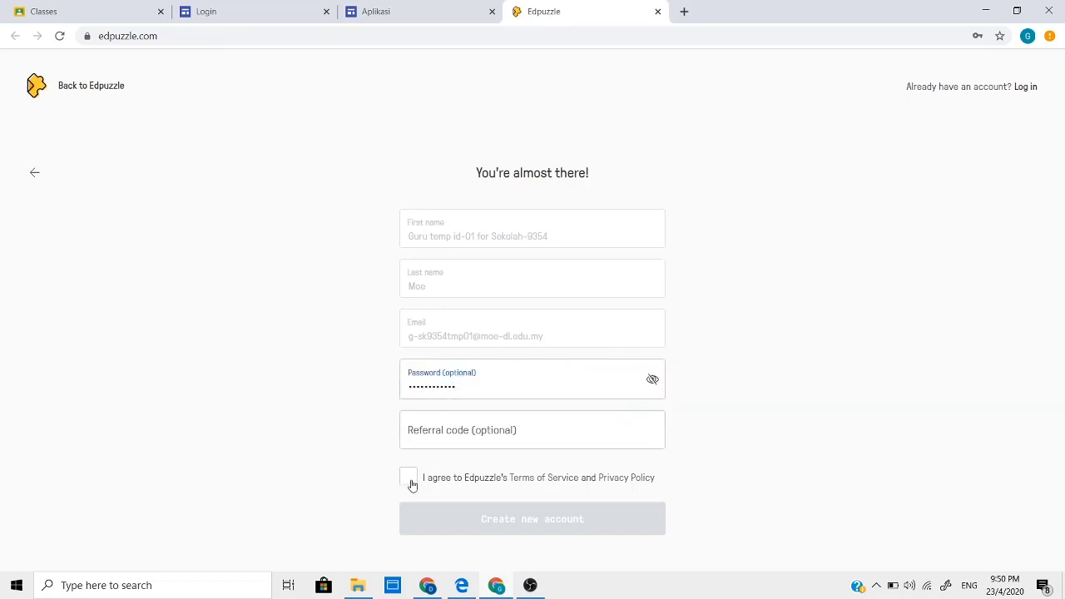
left_click(408, 480)
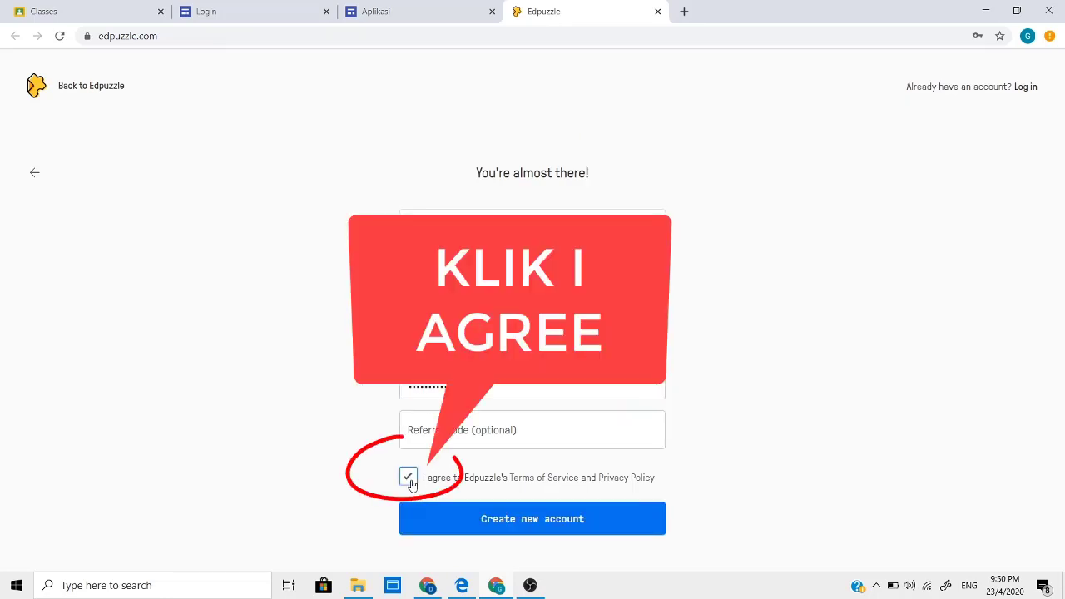
left_click(533, 513)
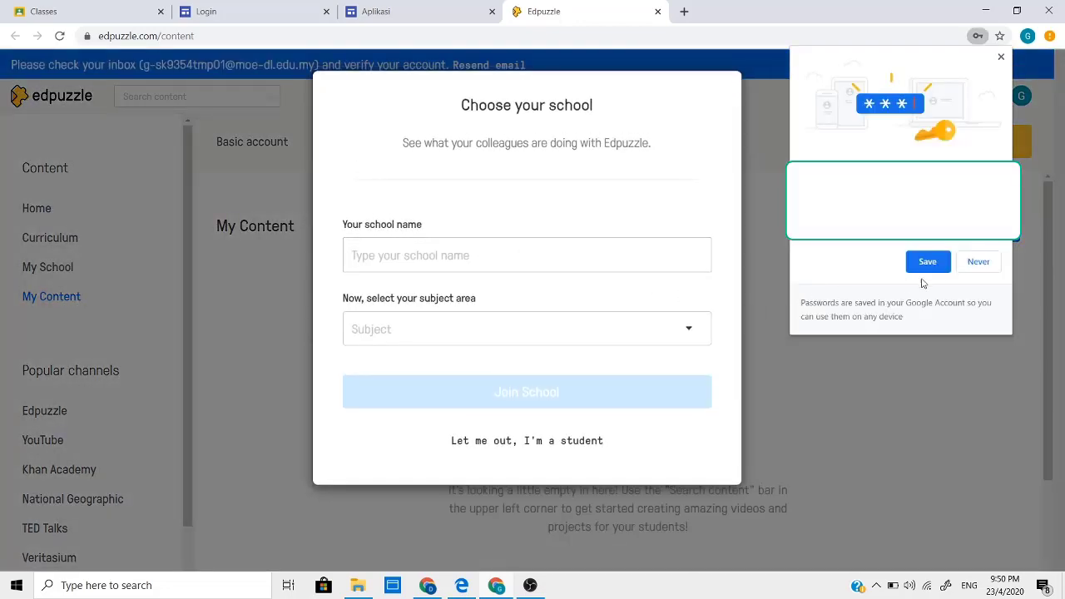
left_click(982, 262)
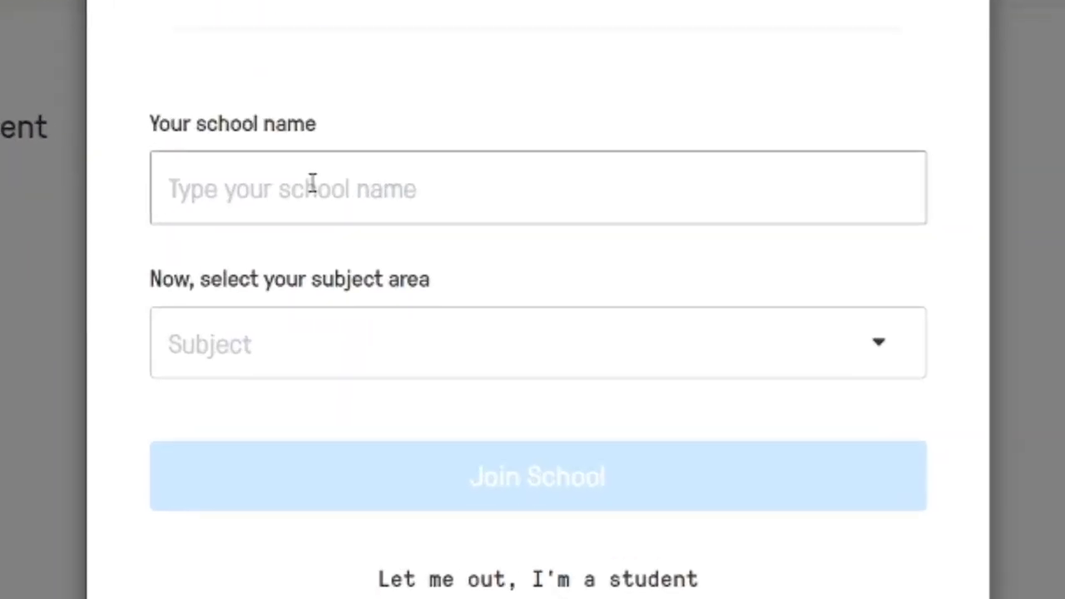
Search for the school SMK LIKAS and choose the SMK Likas entry that lists three teachers
left_click(419, 253)
type("sm")
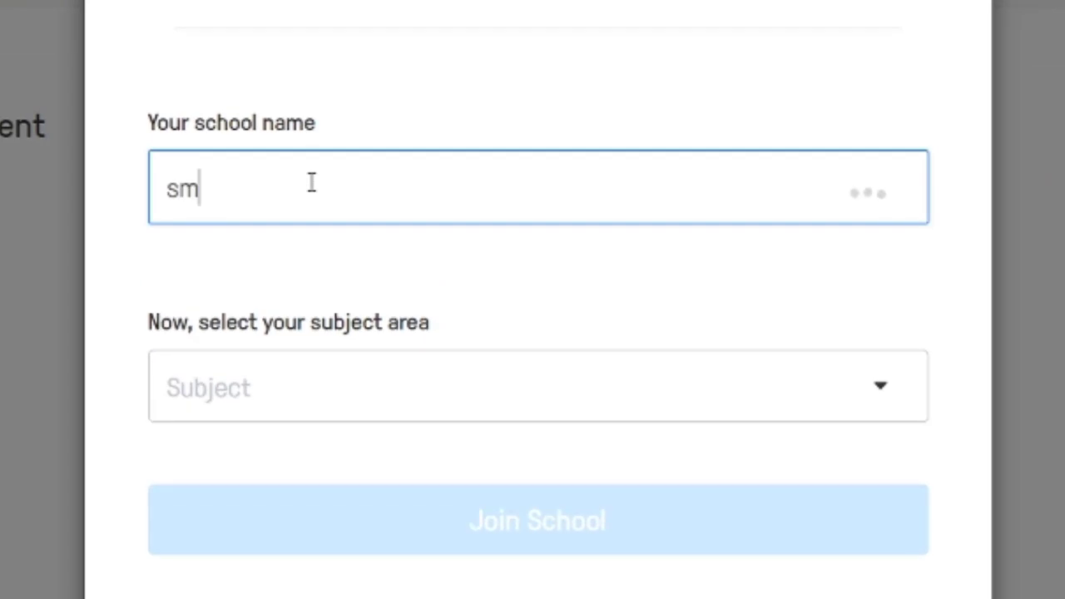
key("BackSpace")
key("BackSpace")
type("SMK LIKAS")
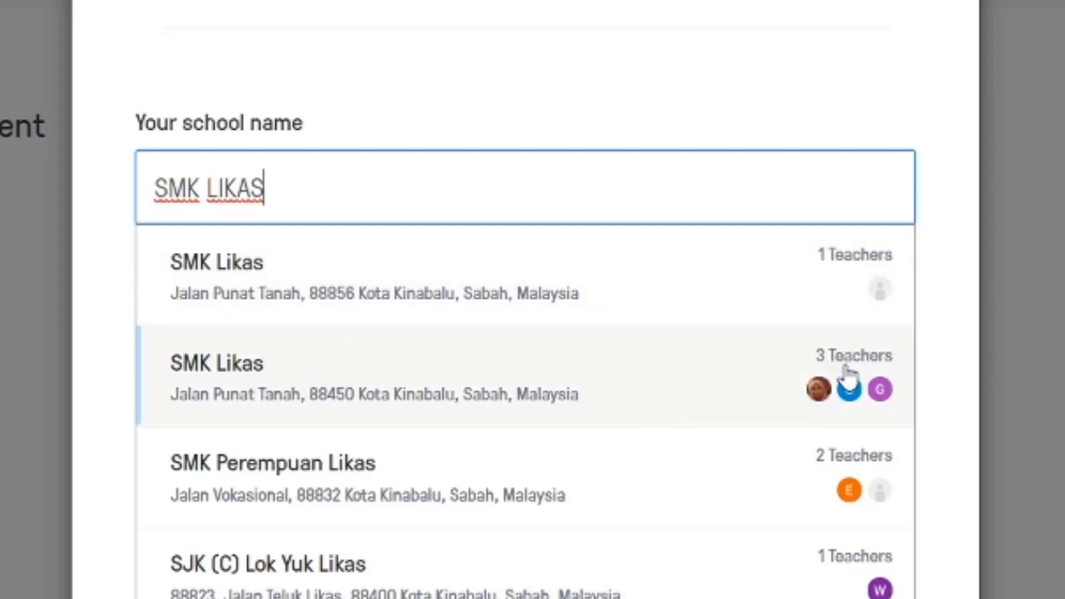
mouse_move(852, 394)
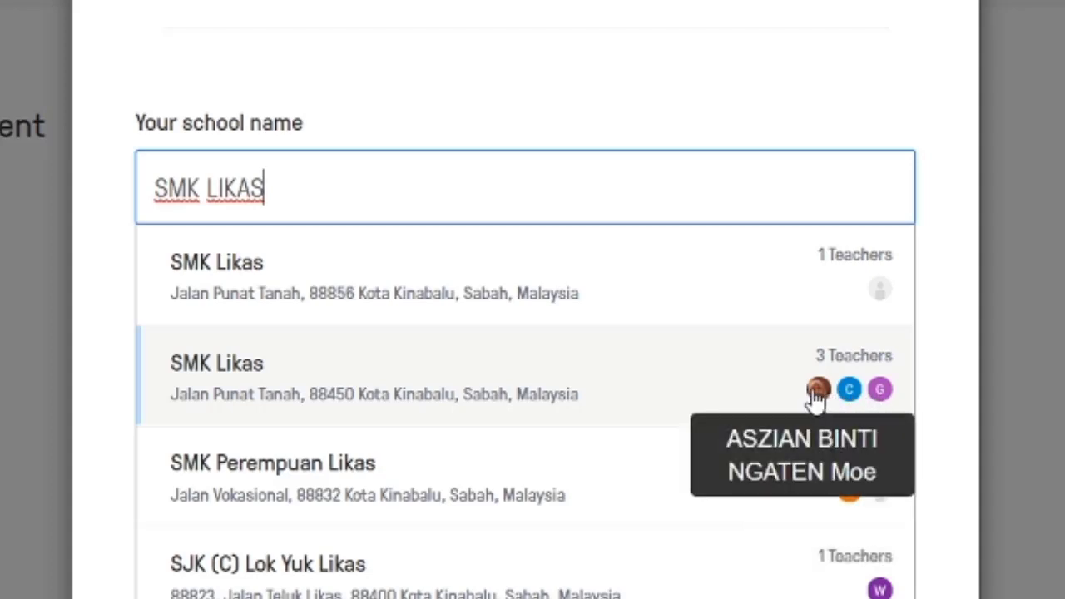
left_click(266, 390)
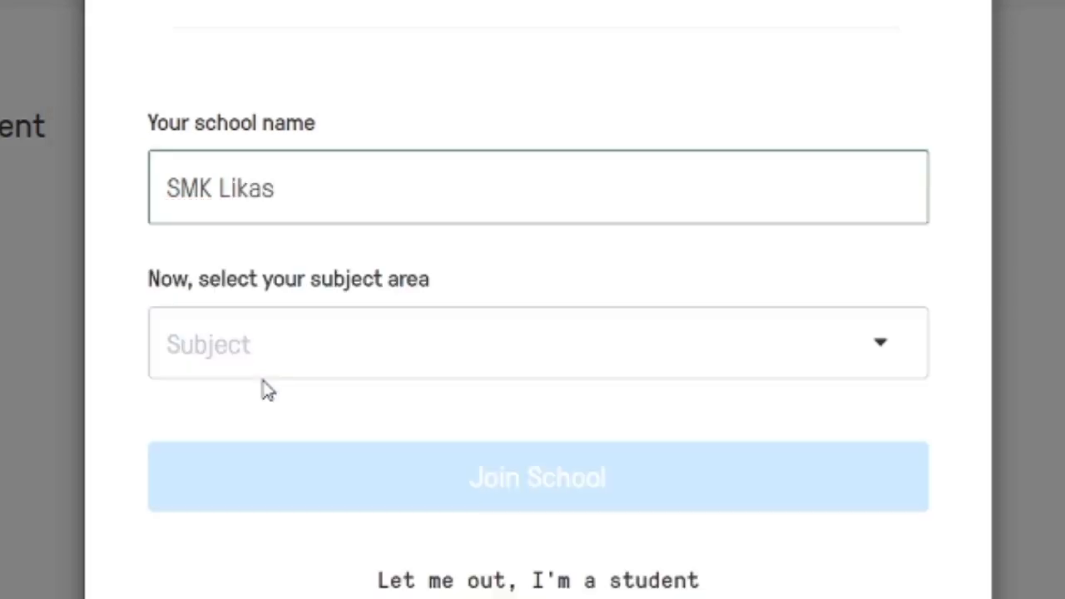
Join the school with Computers as the subject area and open My Classes
left_click(892, 361)
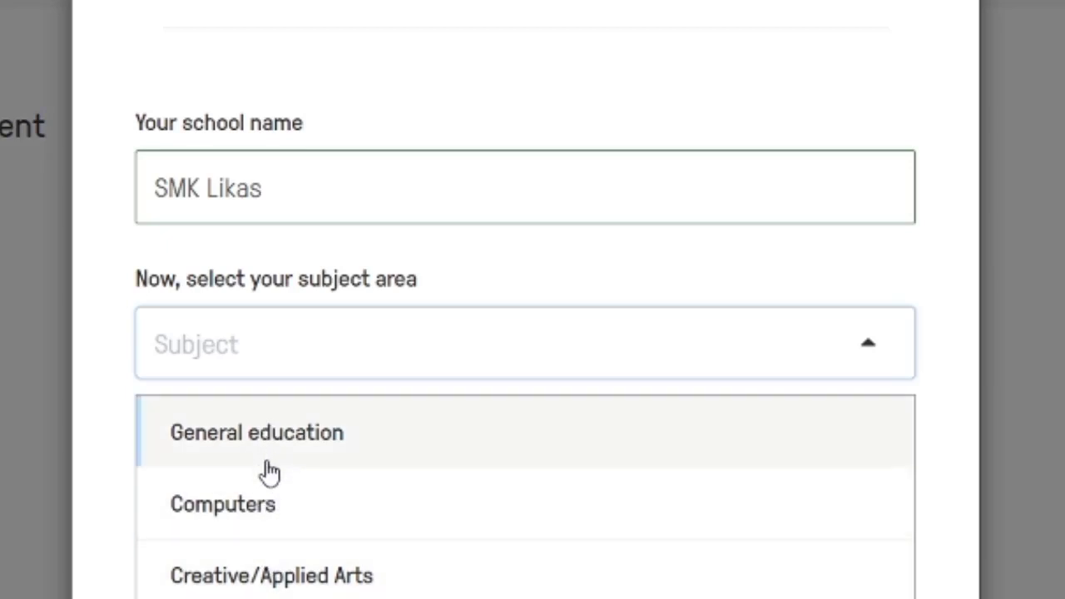
left_click(266, 521)
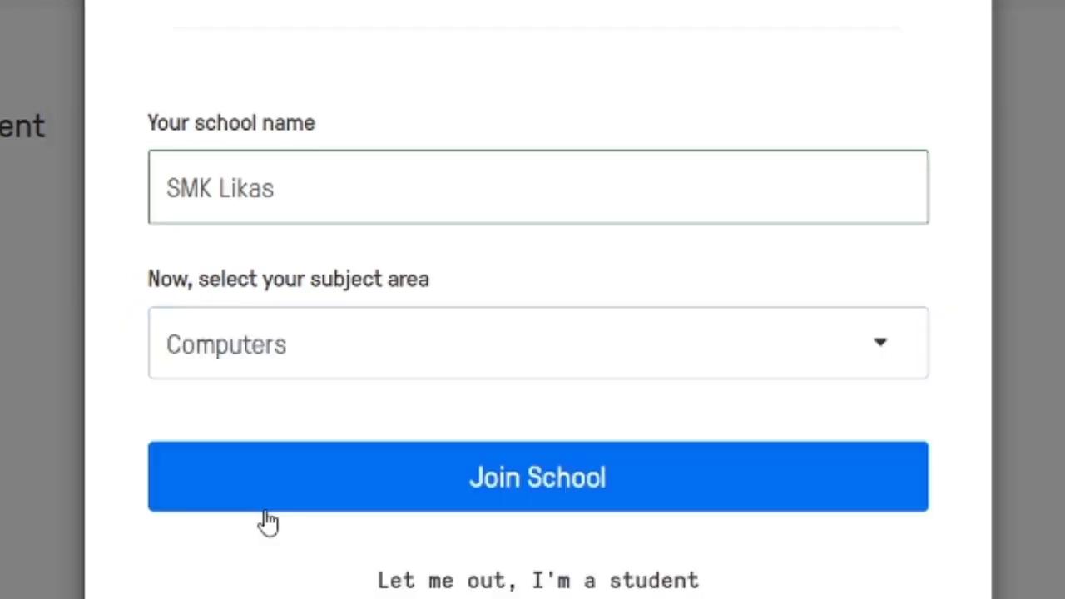
left_click(570, 480)
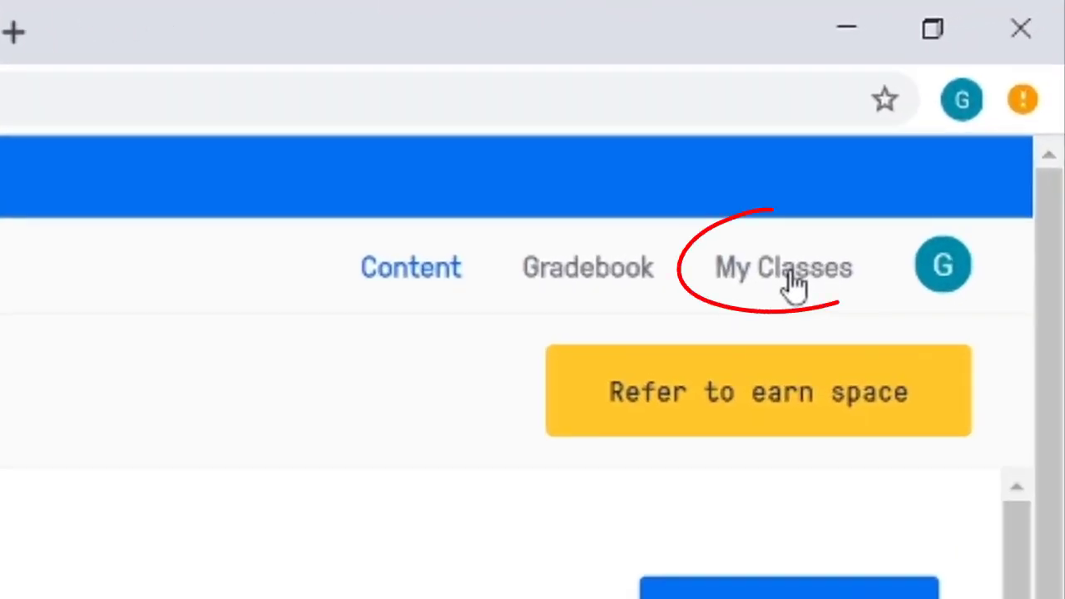
left_click(792, 268)
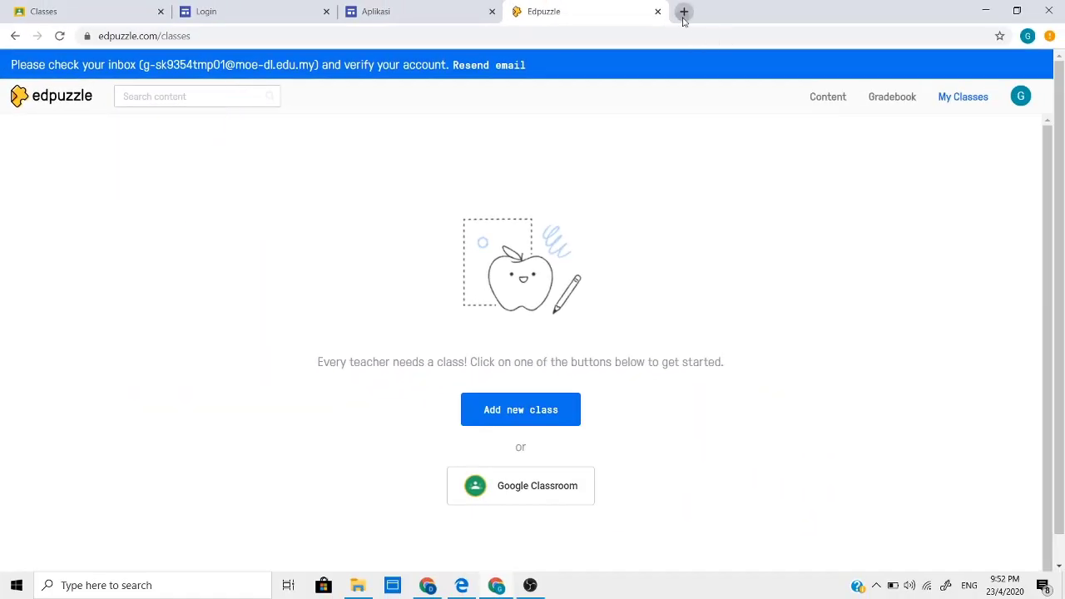
Open Gmail in a new tab and complete its welcome prompts with the Default view
left_click(682, 12)
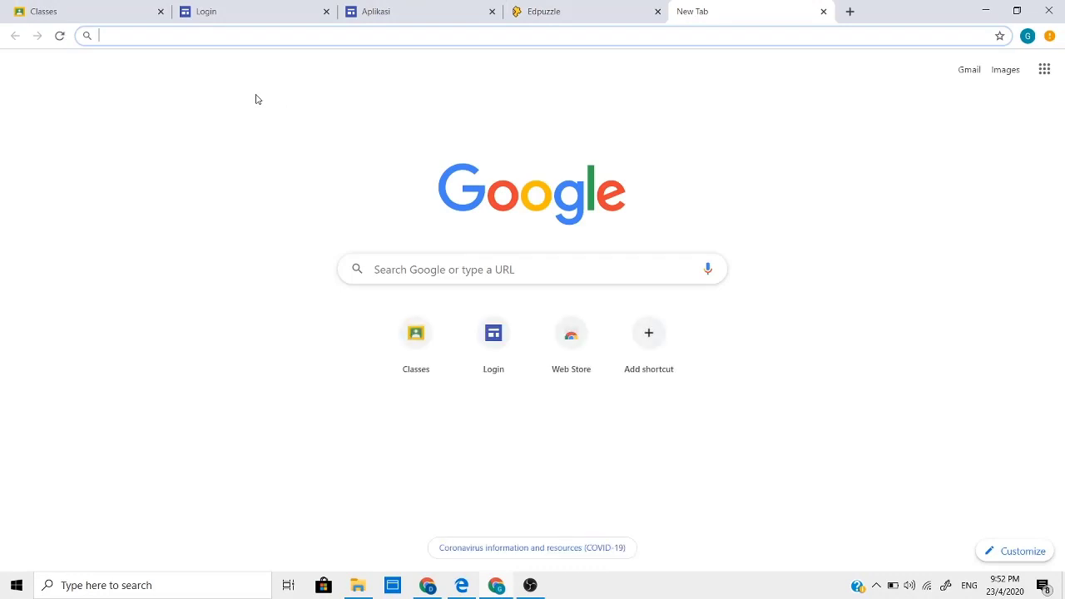
left_click(257, 99)
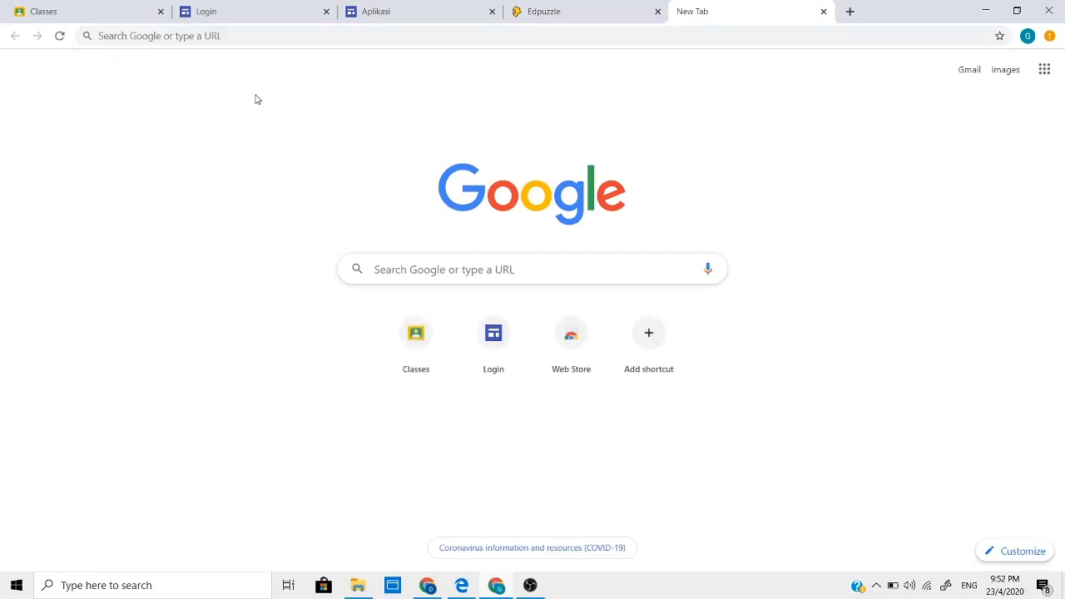
left_click(1044, 71)
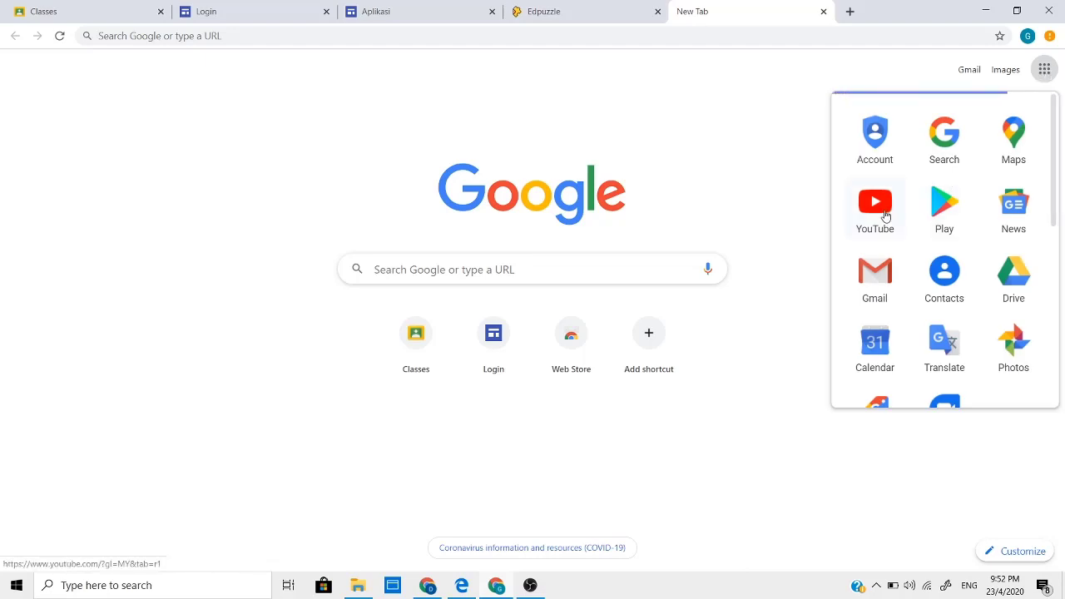
left_click(873, 291)
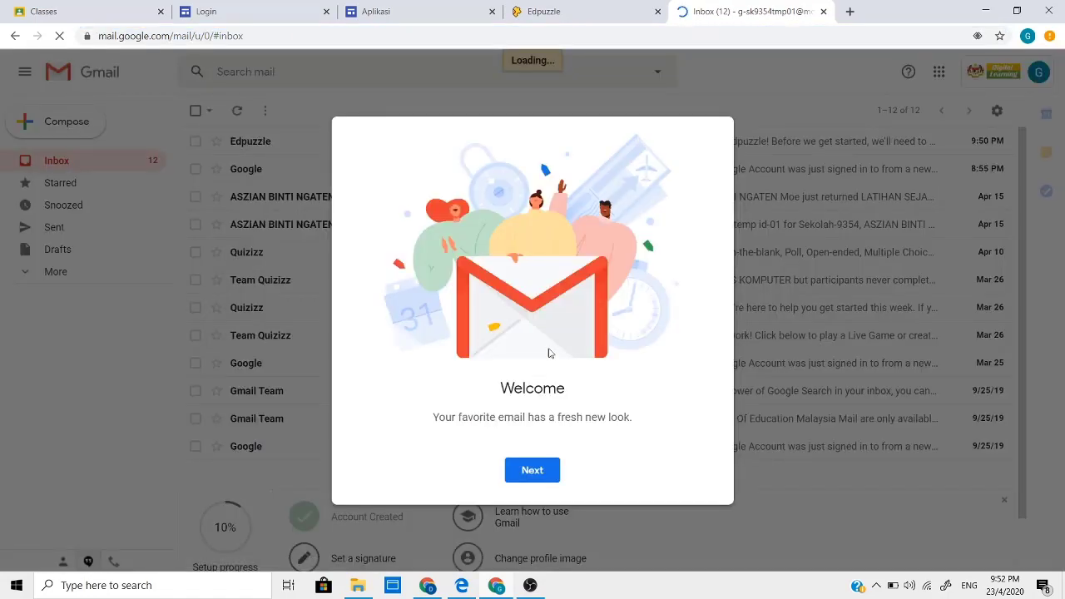
left_click(546, 470)
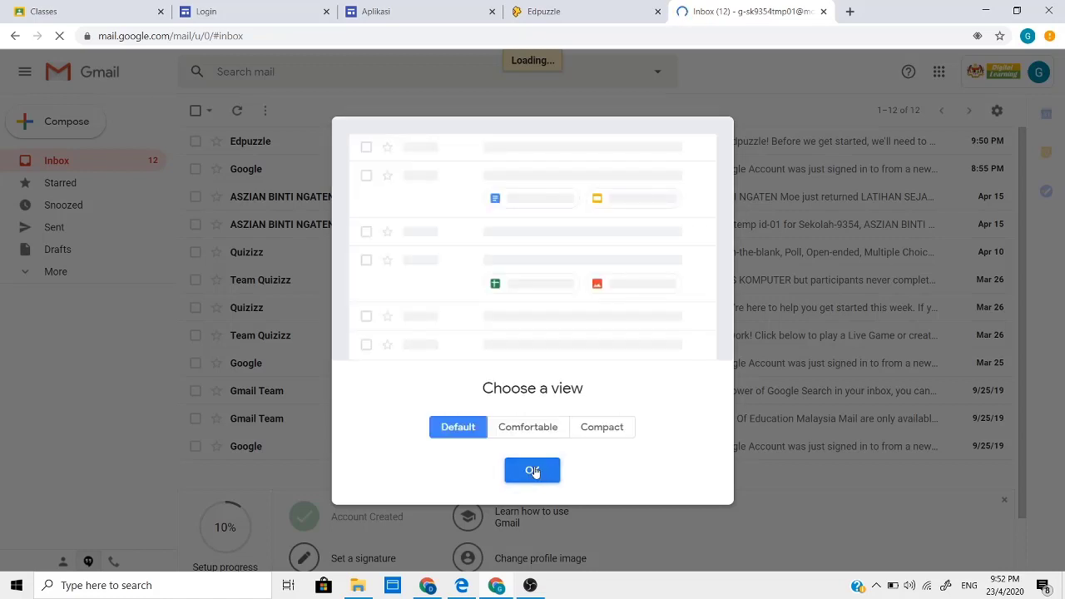
left_click(533, 471)
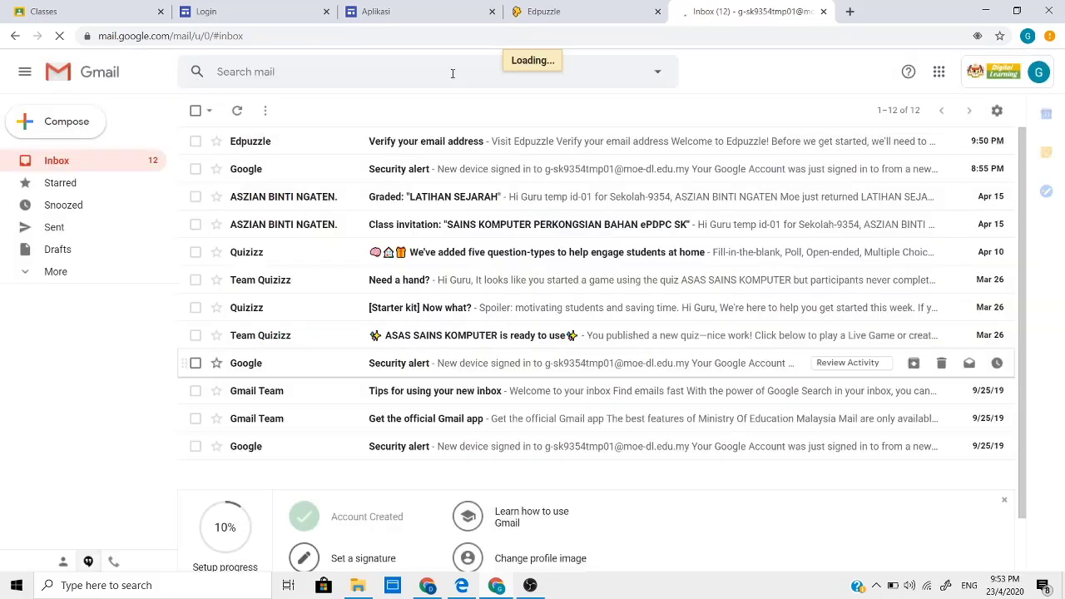
Verify the email address from Edpuzzle's message, get started in Edpuzzle and close the leftover tabs
left_click(399, 141)
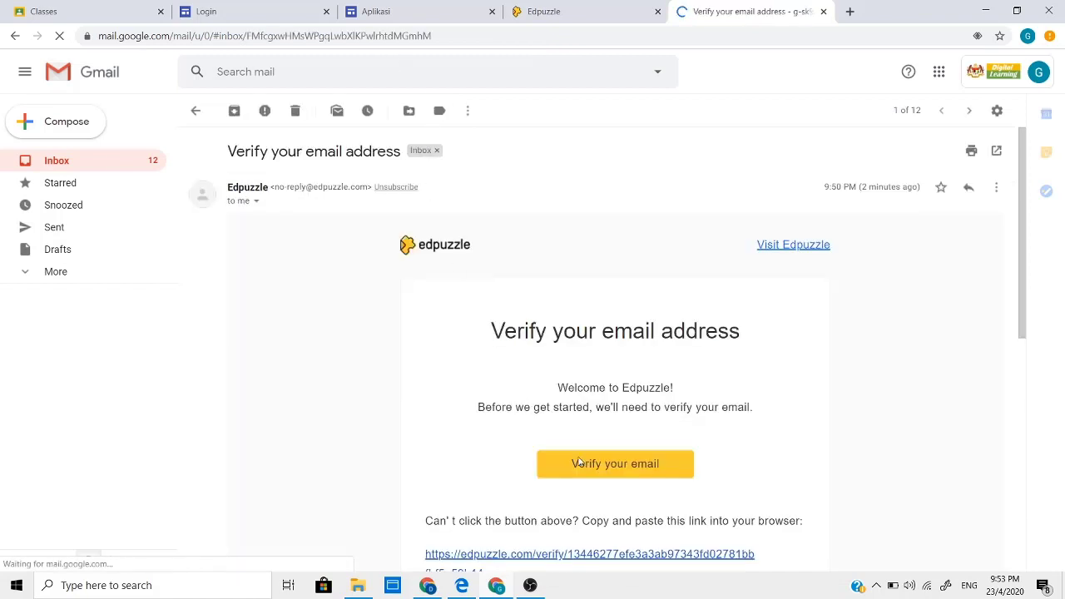
left_click(628, 476)
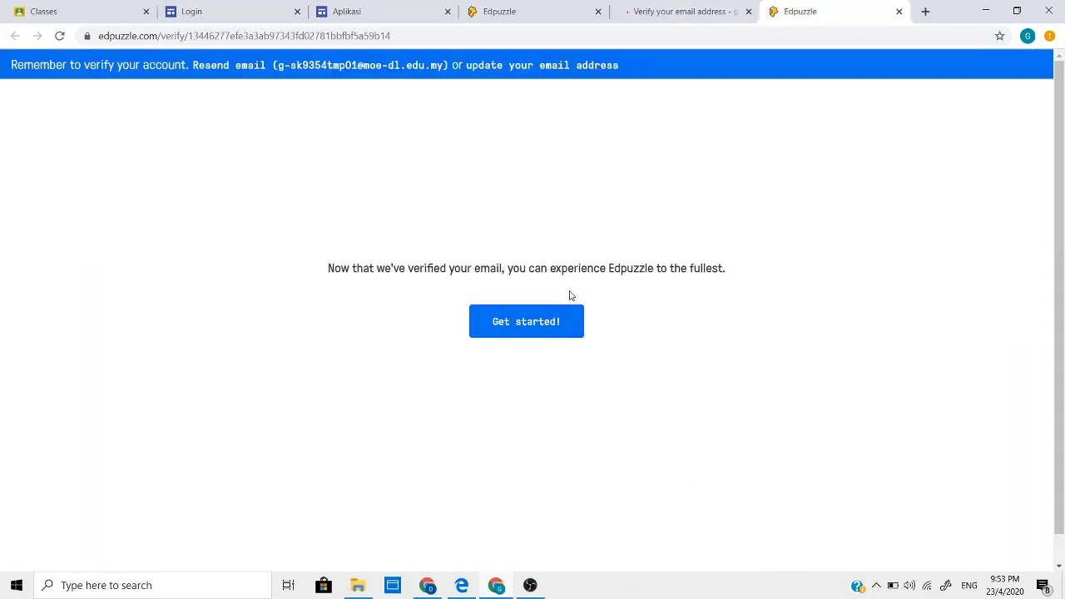
left_click(507, 321)
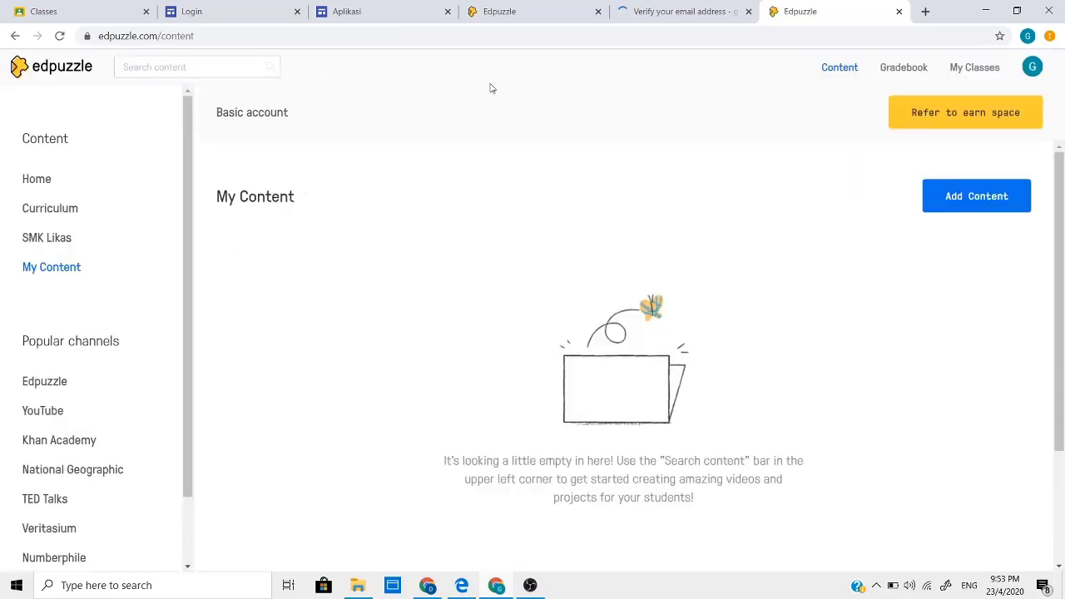
left_click(749, 12)
left_click(749, 12)
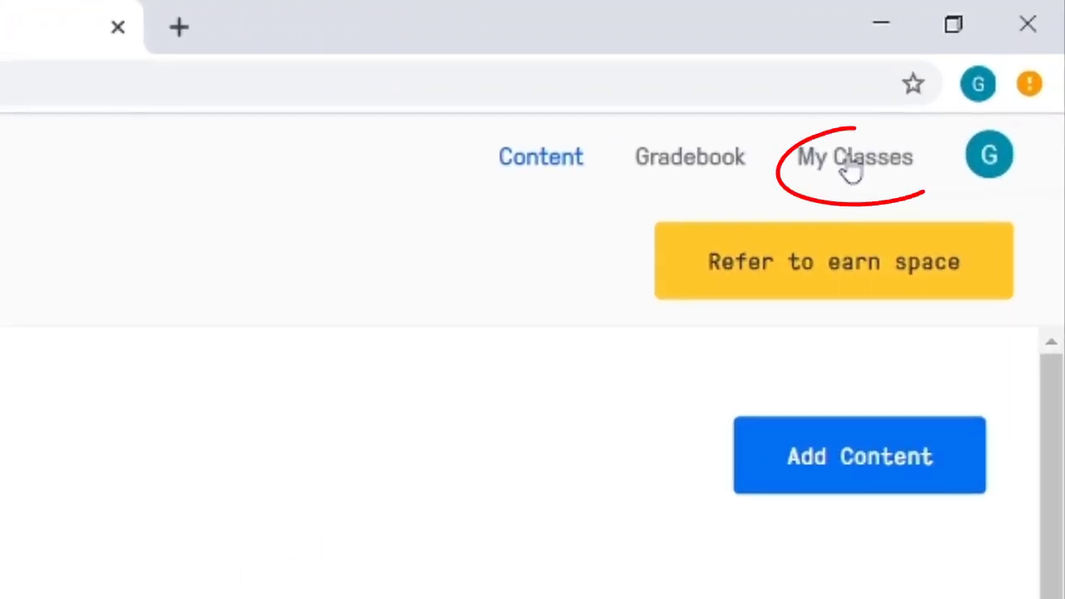
Open My Classes and start a Google Classroom import, answering that parental consent is not required by local laws
left_click(849, 162)
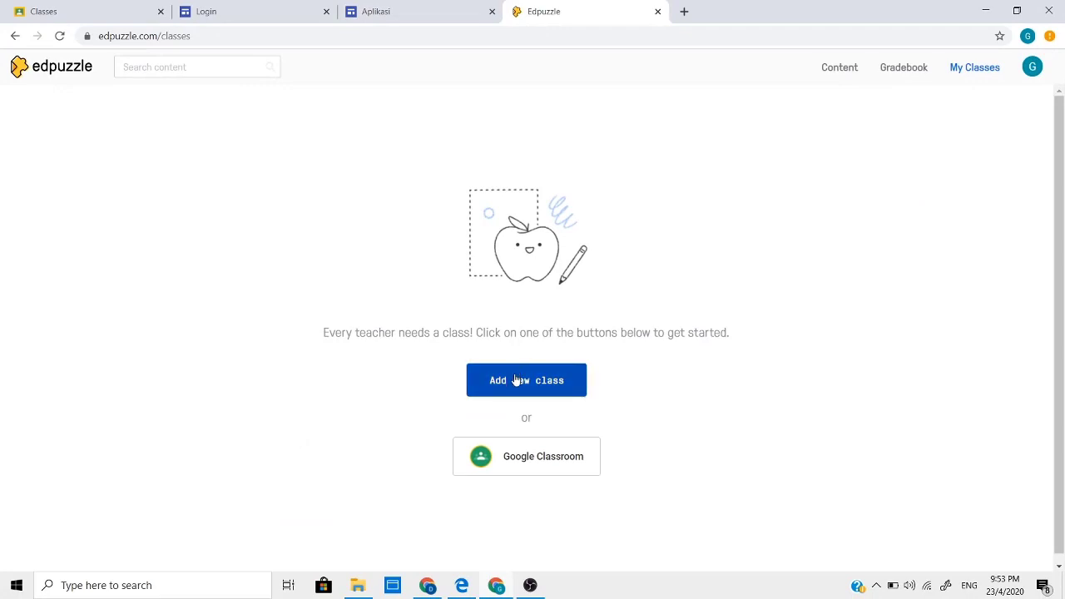
left_click(533, 463)
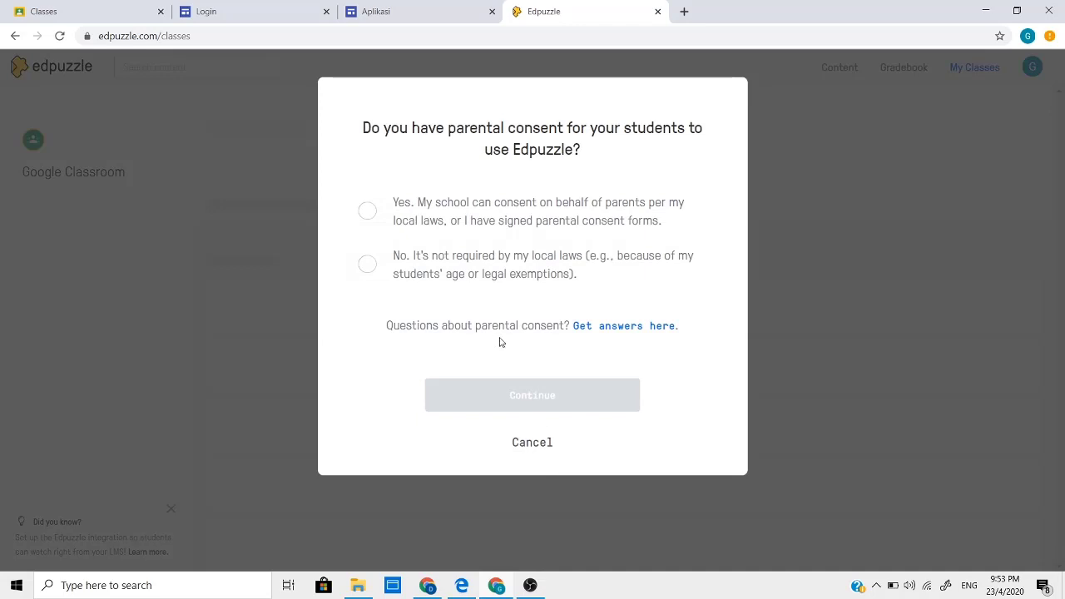
left_click(367, 266)
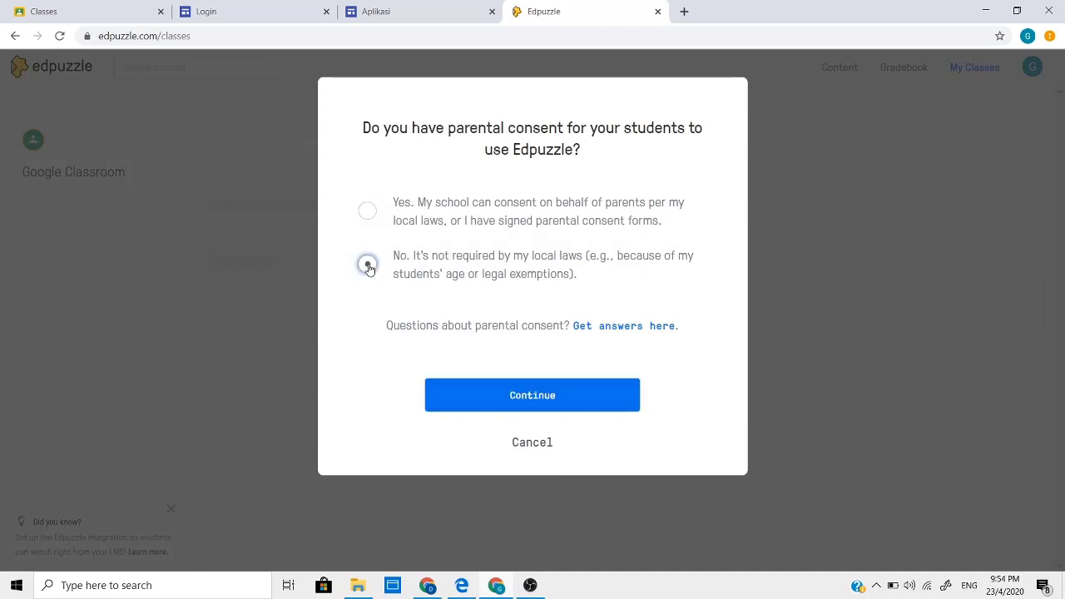
left_click(514, 405)
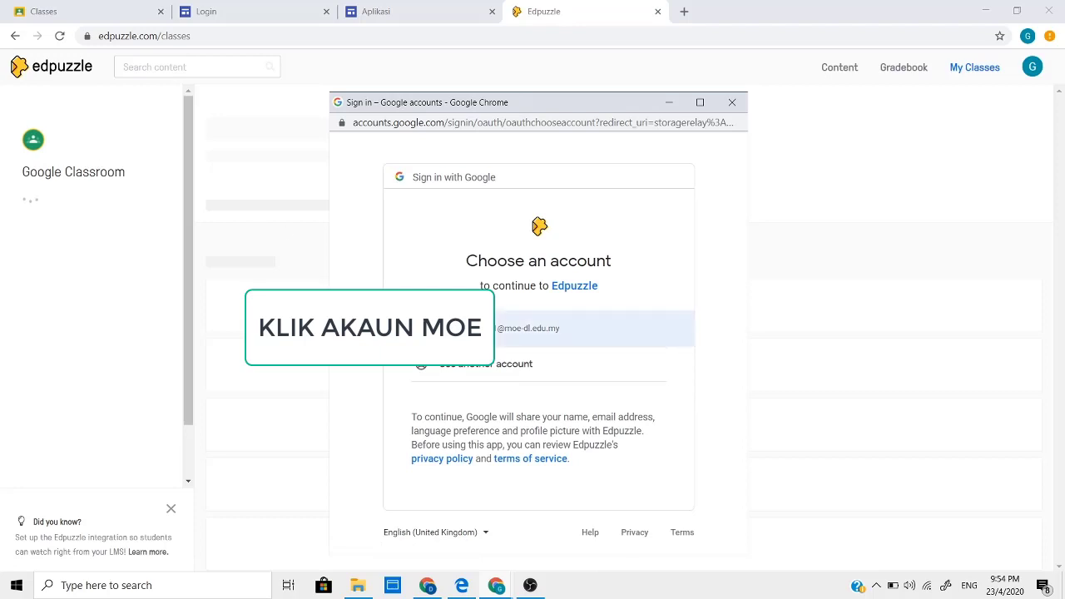
Choose the MOE-DL Google account and allow Edpuzzle to access its Google Classroom data
left_click(441, 327)
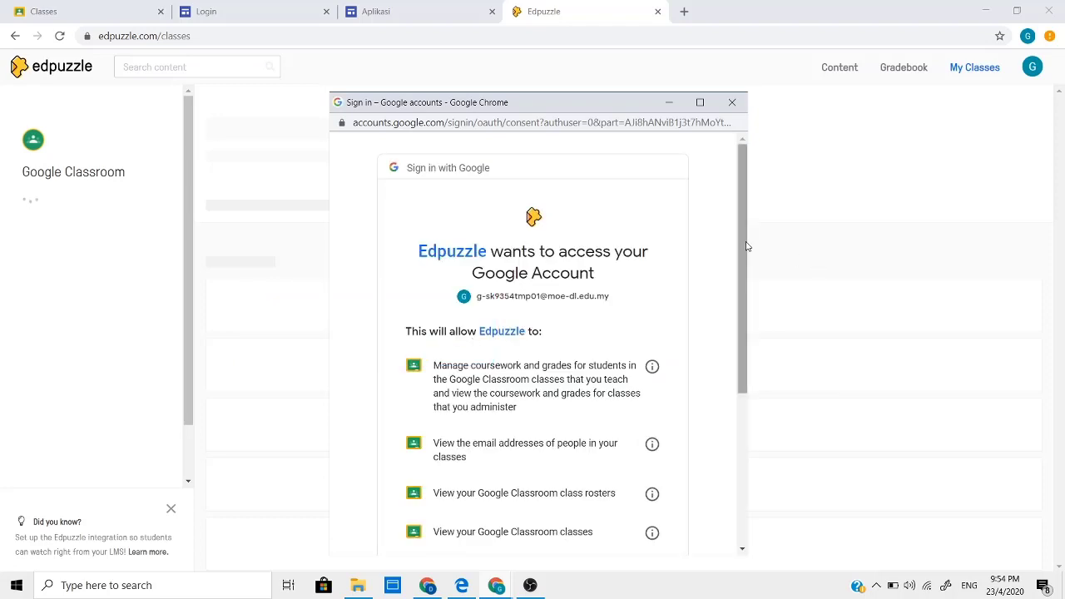
left_click_drag(743, 247, 740, 463)
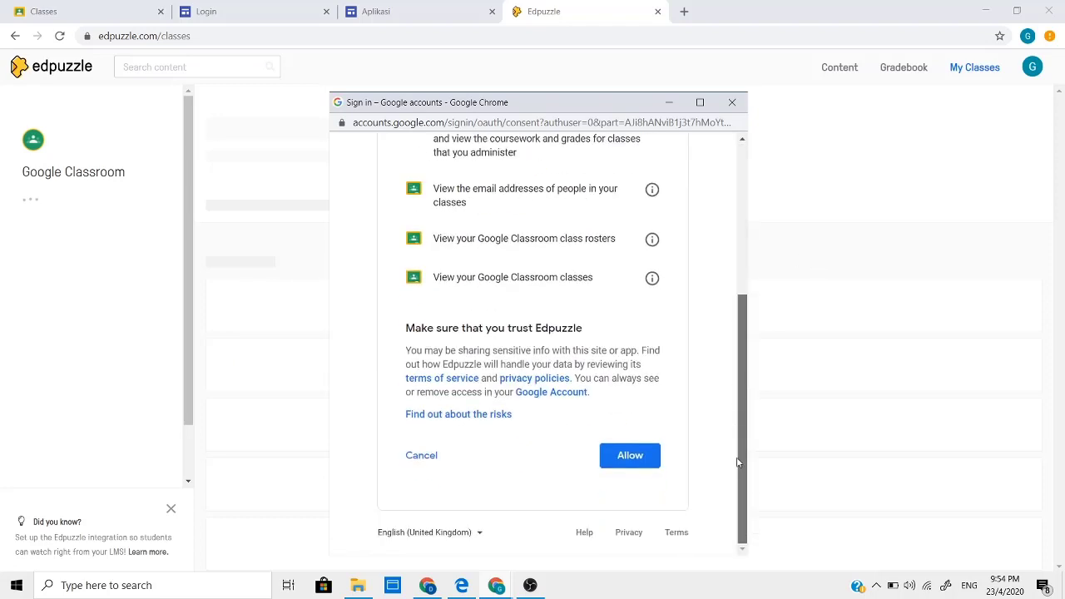
left_click(625, 458)
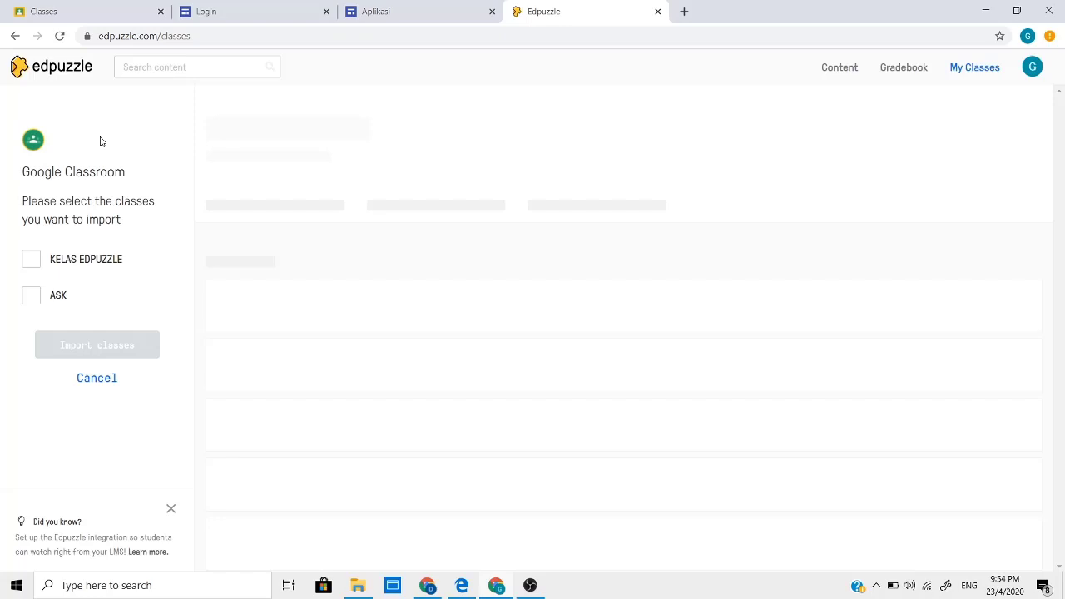
Import only the KELAS EDPUZZLE class from Google Classroom and view its students
left_click(32, 259)
left_click(31, 294)
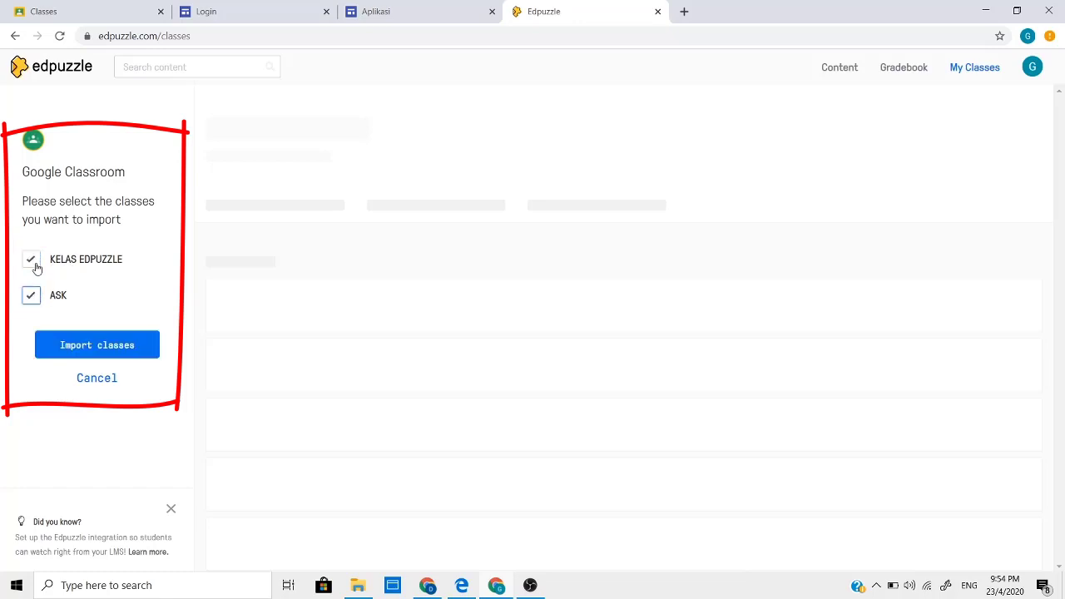
left_click(31, 295)
left_click(122, 346)
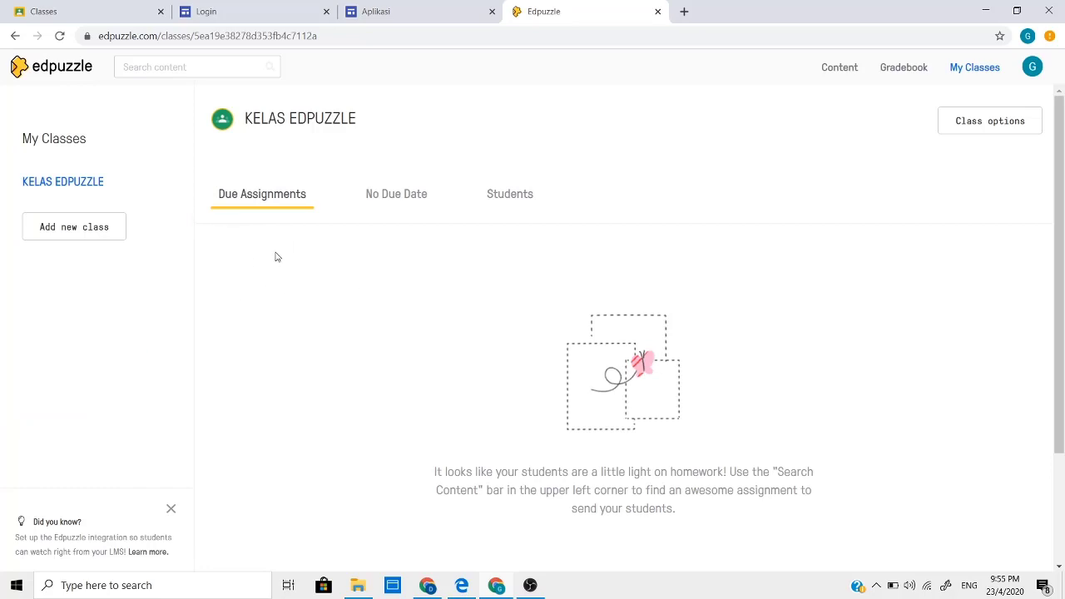
left_click(516, 197)
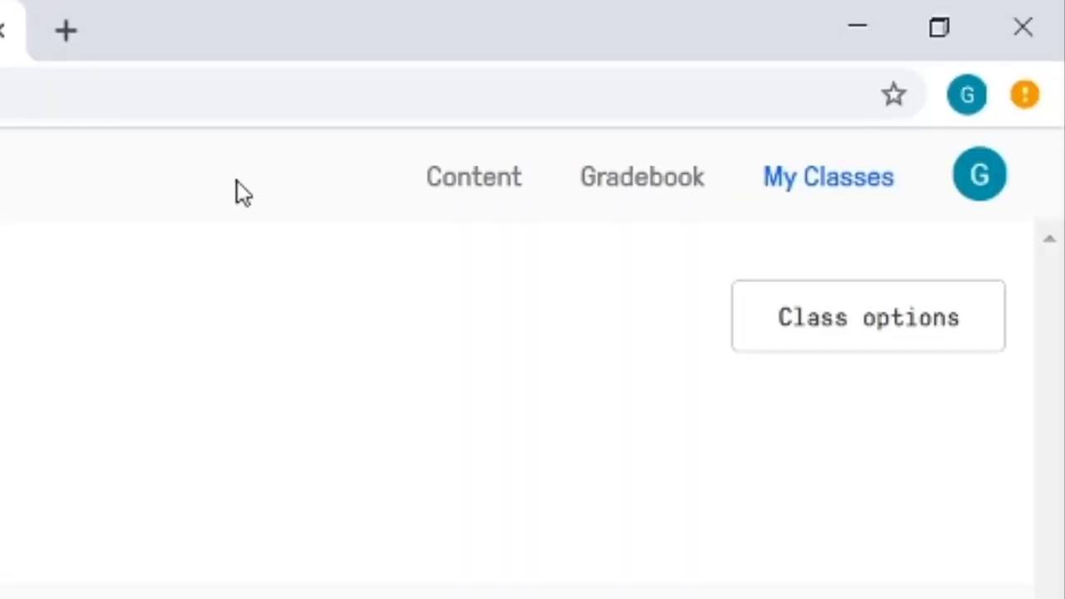
Look over the Content home page, with its suggested Computers videos and the content search field
left_click(484, 179)
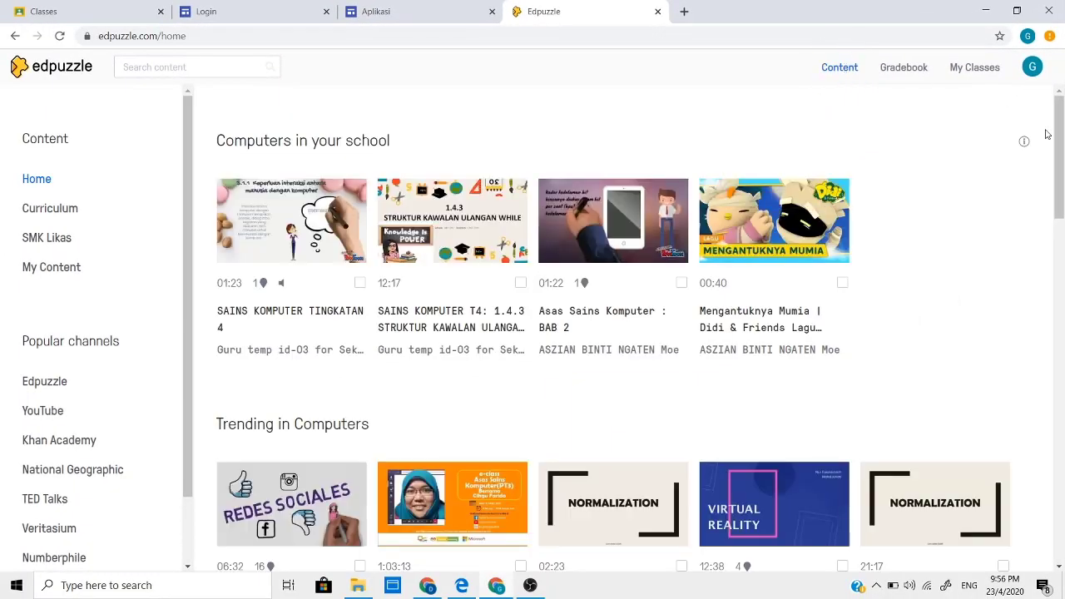
left_click_drag(1062, 135, 1047, 79)
mouse_move(1063, 153)
left_mouse_down()
mouse_move(1062, 178)
mouse_move(1063, 148)
left_mouse_up()
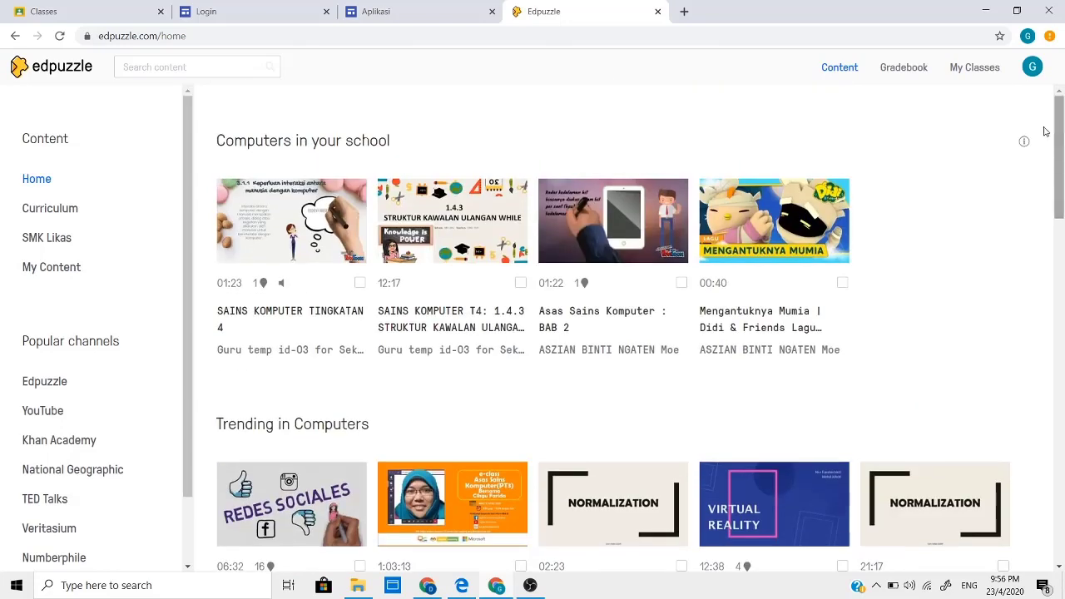
left_click(162, 67)
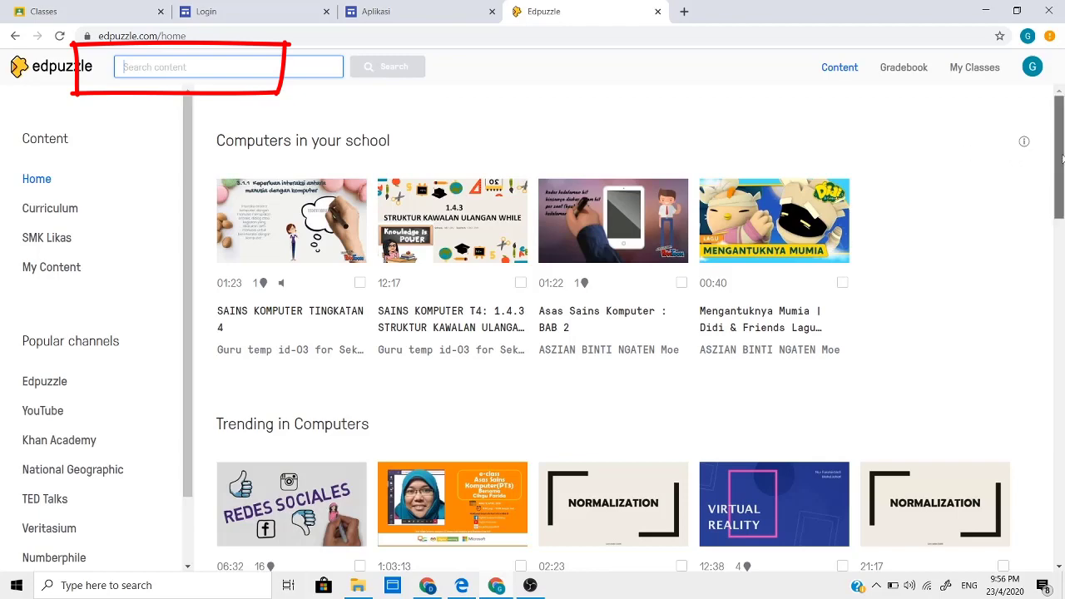
left_click_drag(1062, 159, 1020, 30)
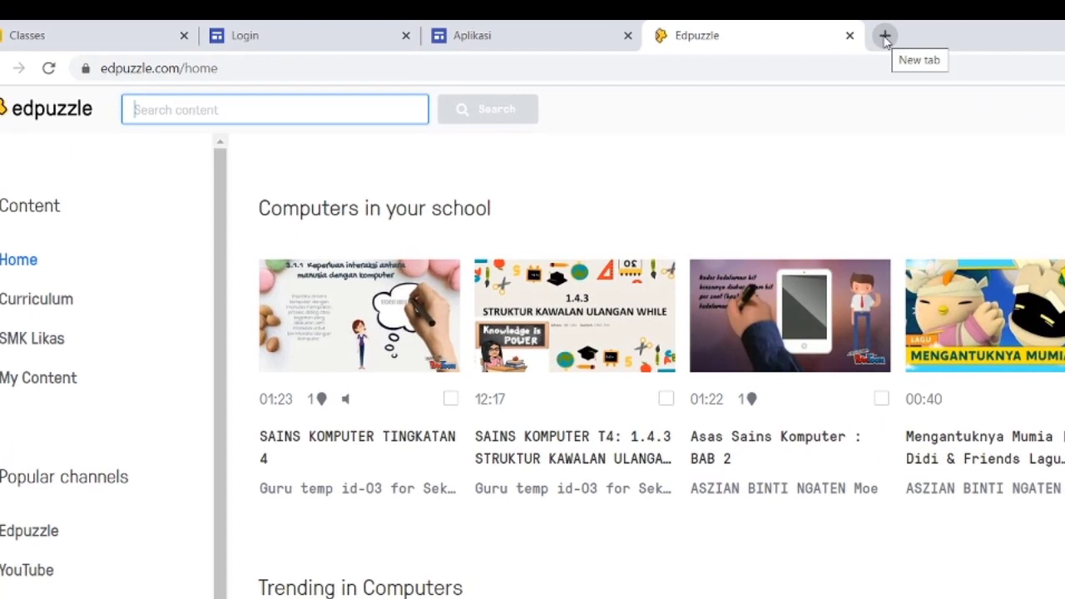
Go to chrome.google.com in a new tab and open the Extensions section of the Chrome Web Store
left_click(884, 36)
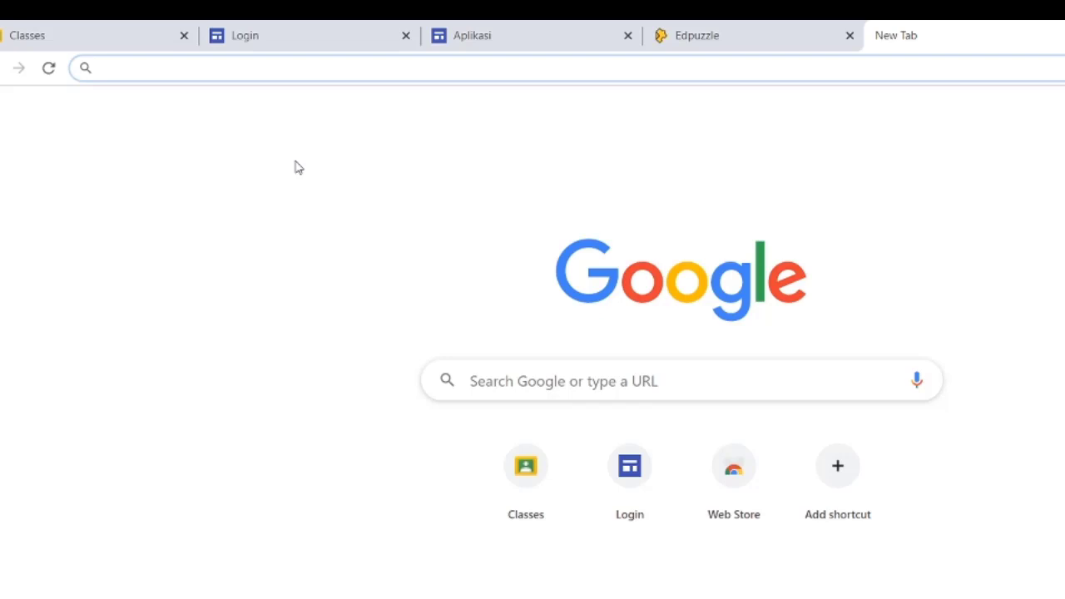
type("CH")
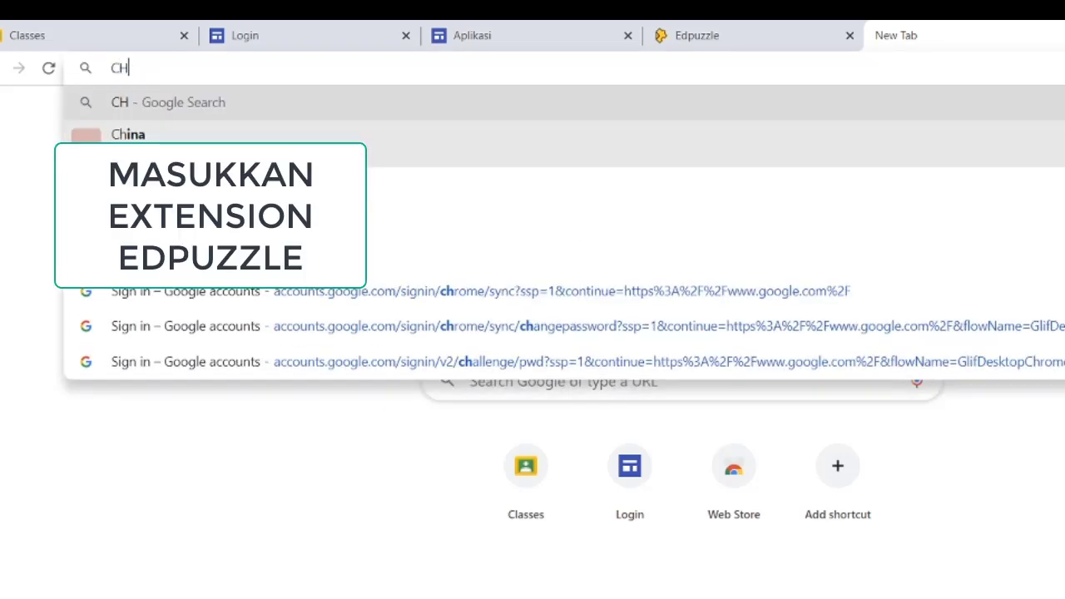
key("BackSpace")
key("BackSpace")
type("chr")
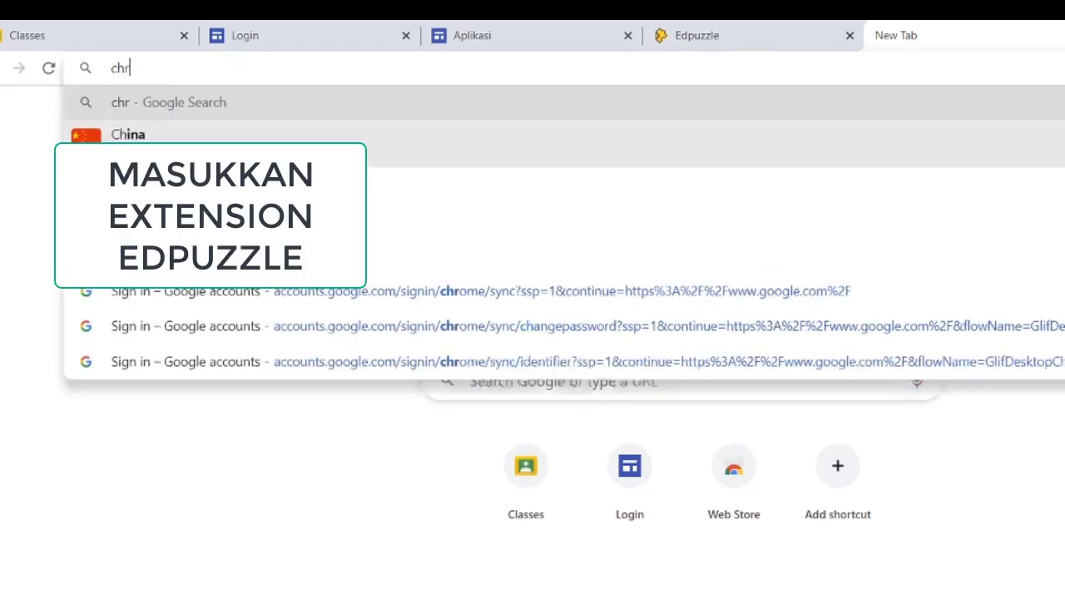
type("ome.")
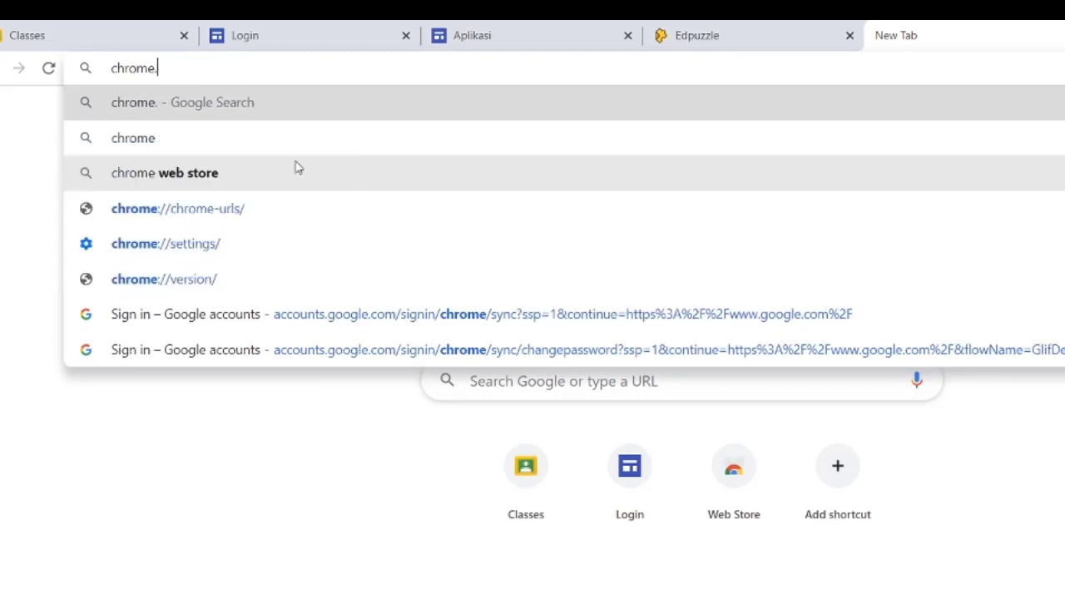
type("google.com")
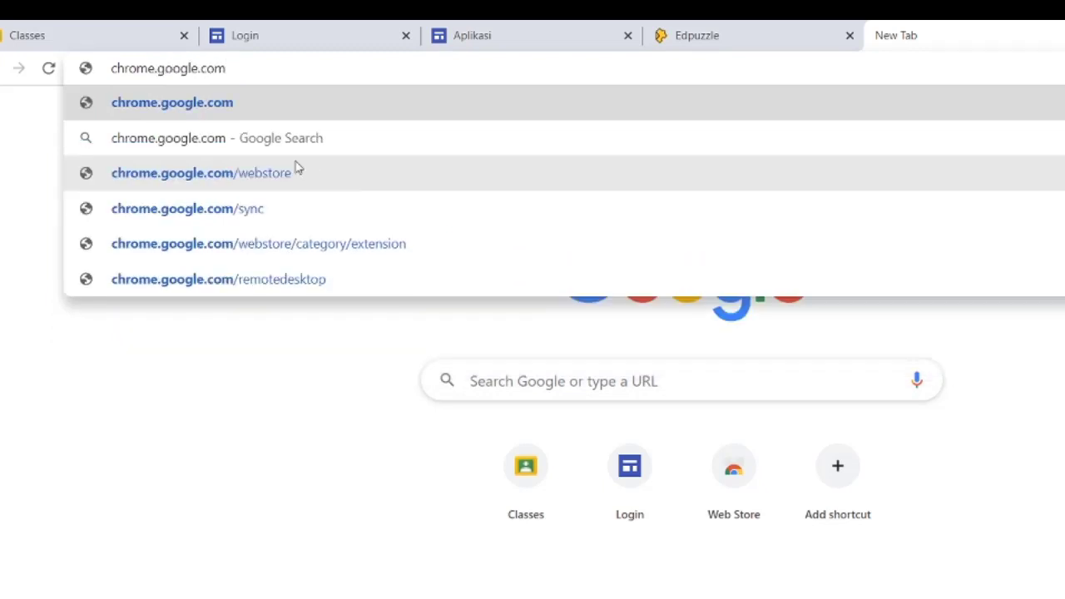
key("Return")
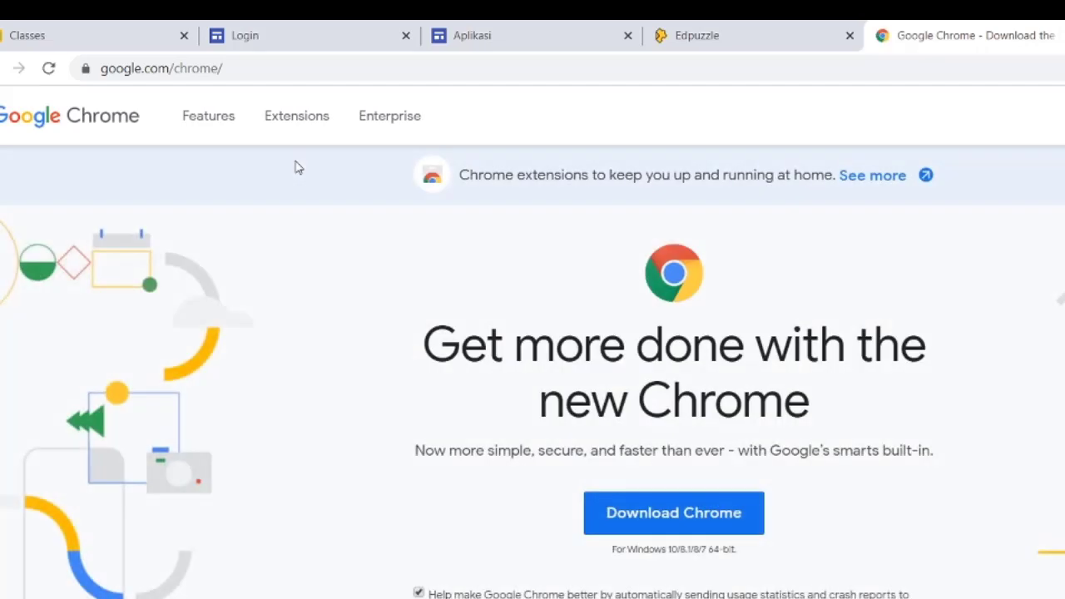
left_click(295, 119)
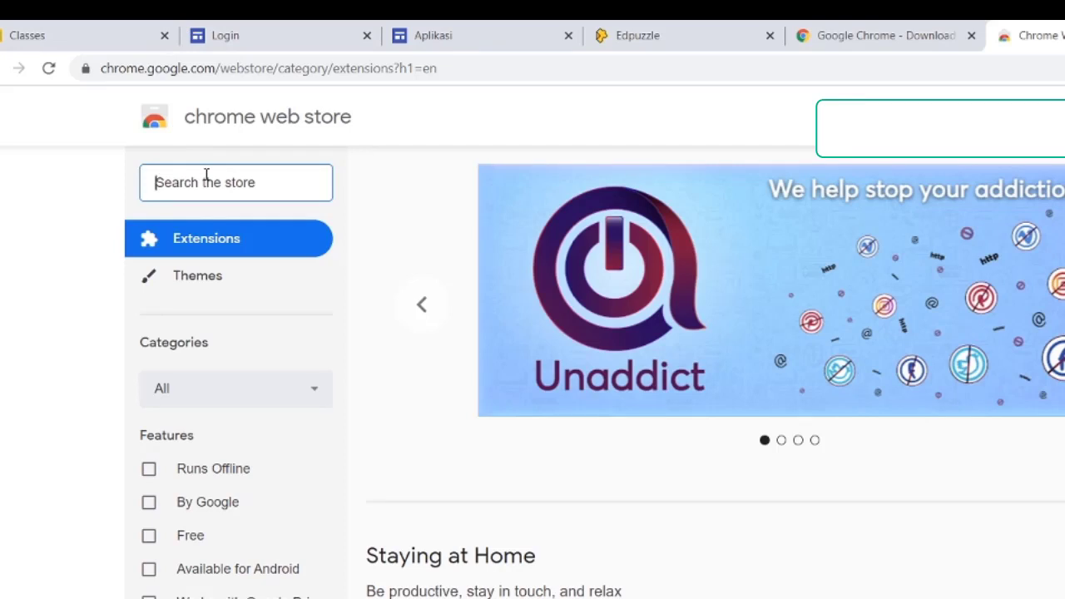
Search the store for edpuzzle, add the Edpuzzle extension to Chrome and check its options
type("edpu")
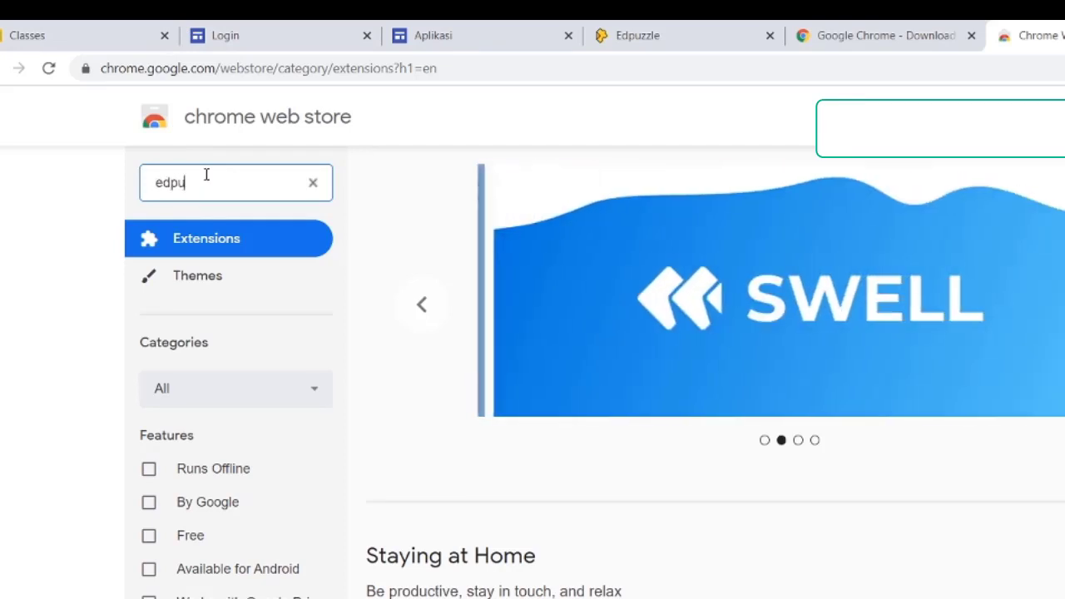
type("zzle")
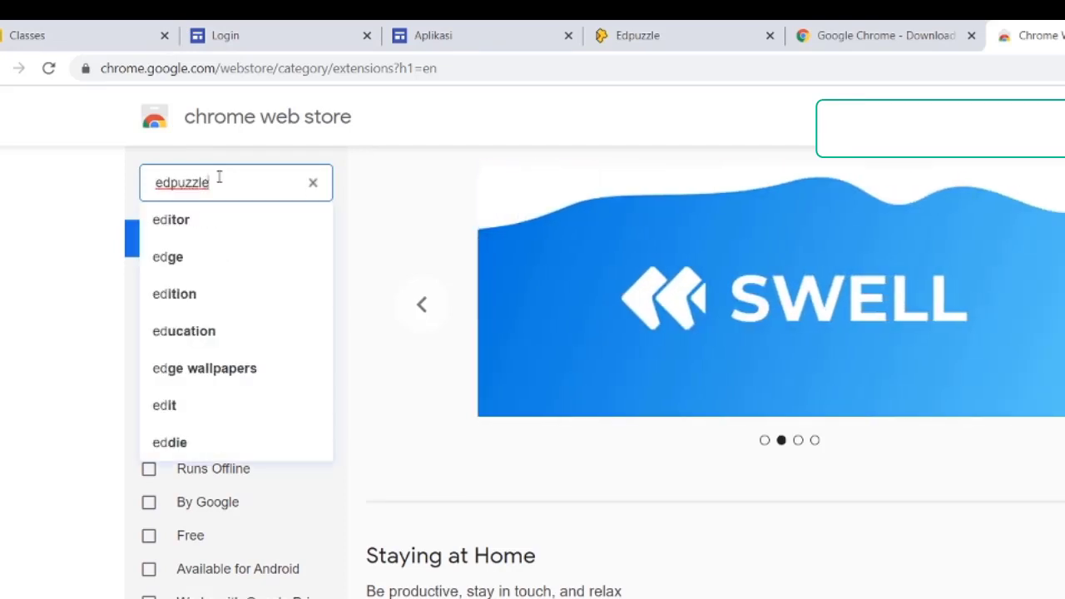
left_click(230, 218)
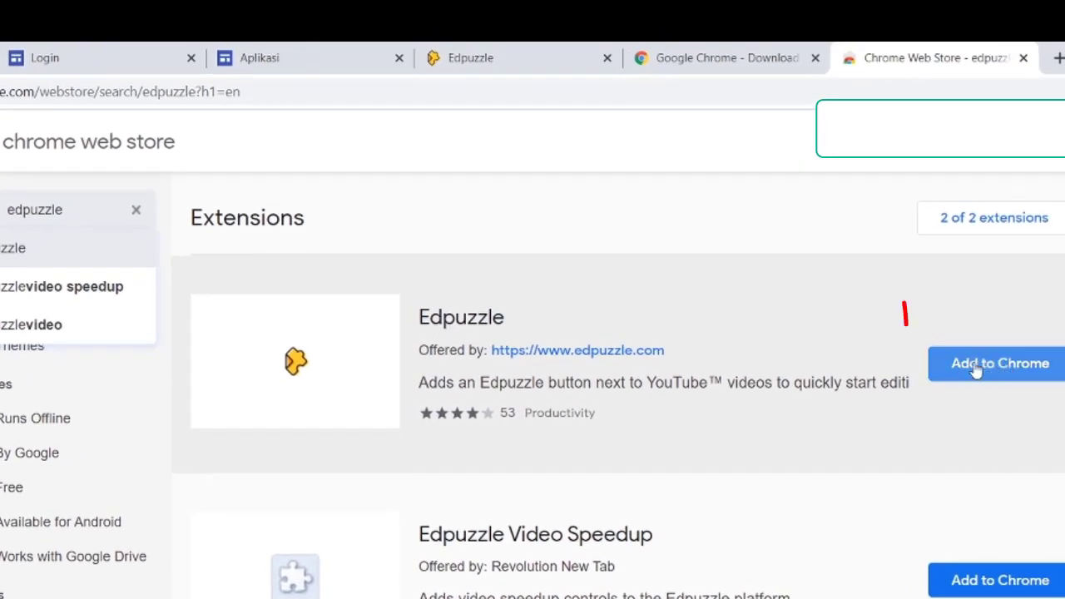
left_click(999, 369)
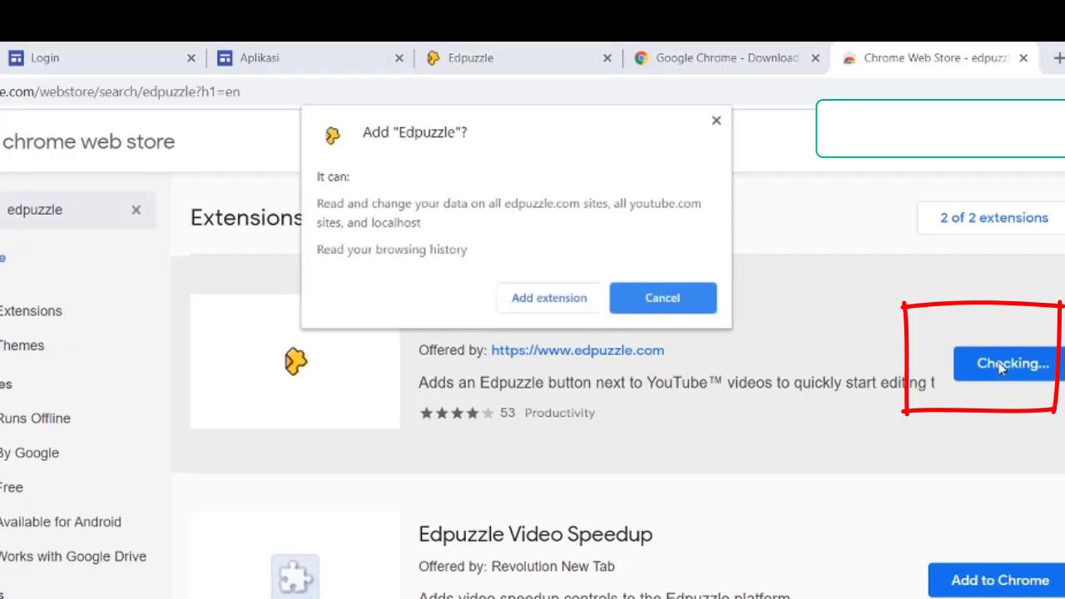
left_click(555, 300)
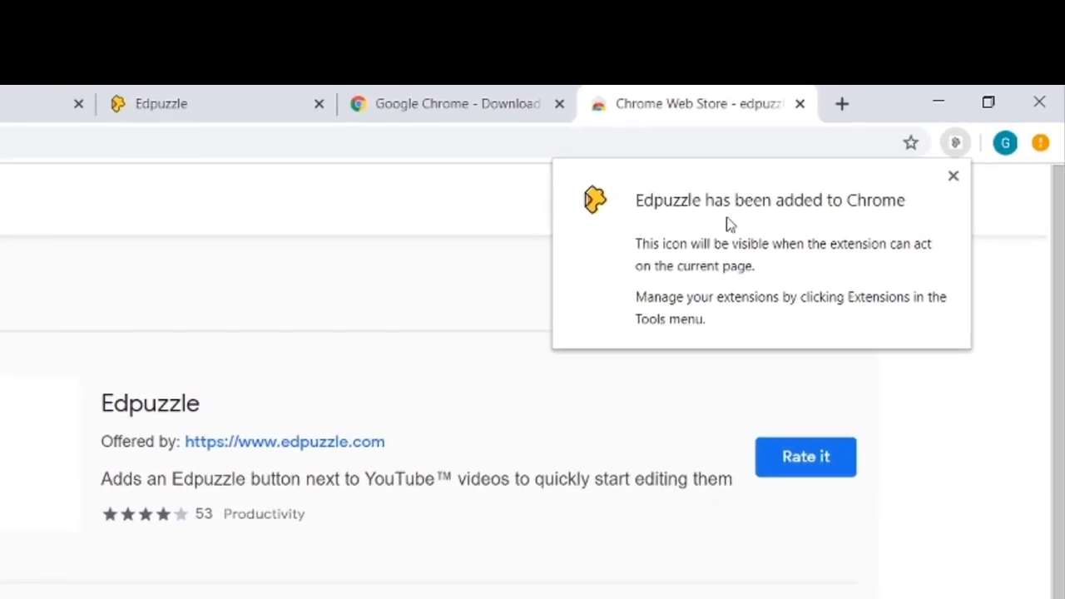
left_click(958, 144)
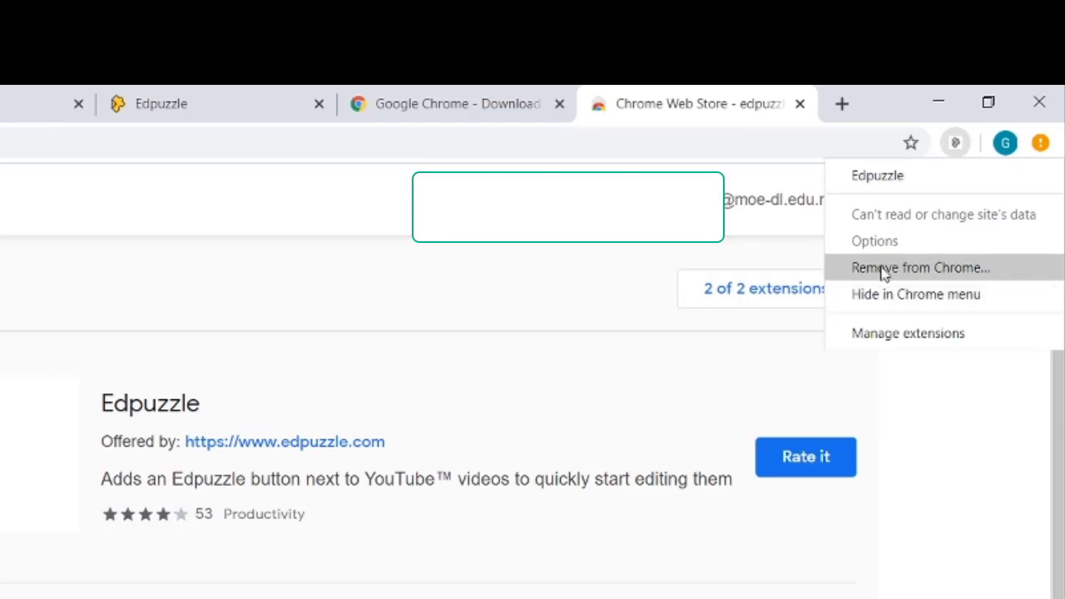
left_click(907, 484)
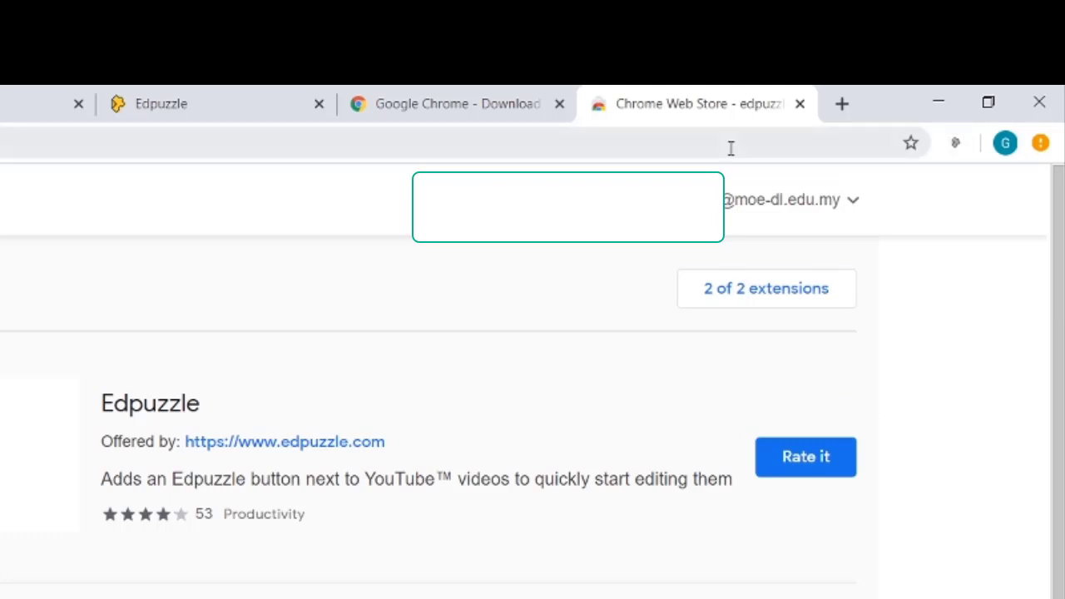
left_click(409, 93)
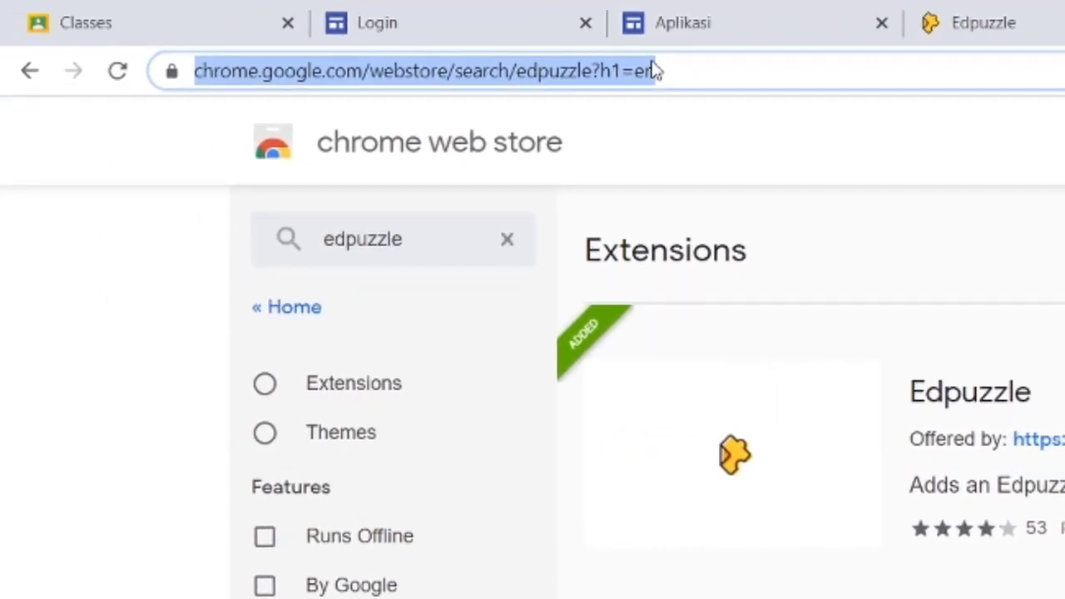
type("www.")
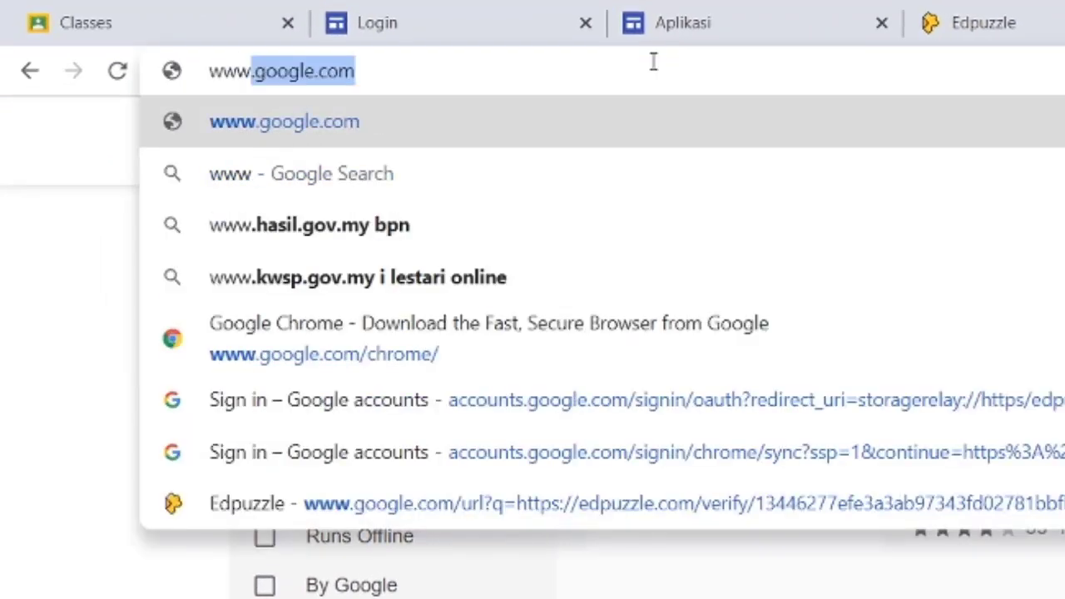
type("y")
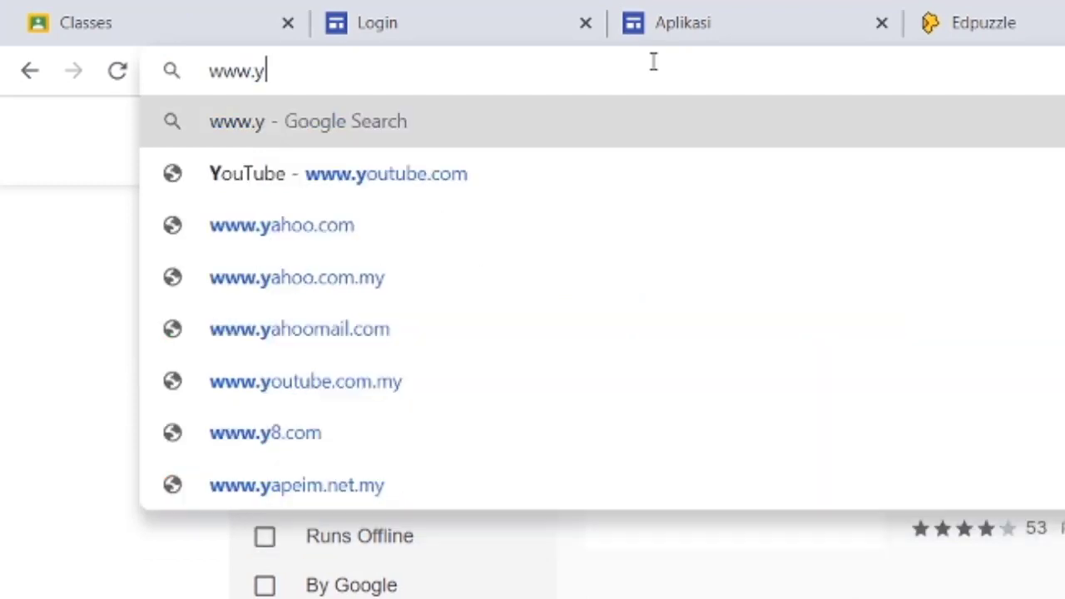
left_click(521, 172)
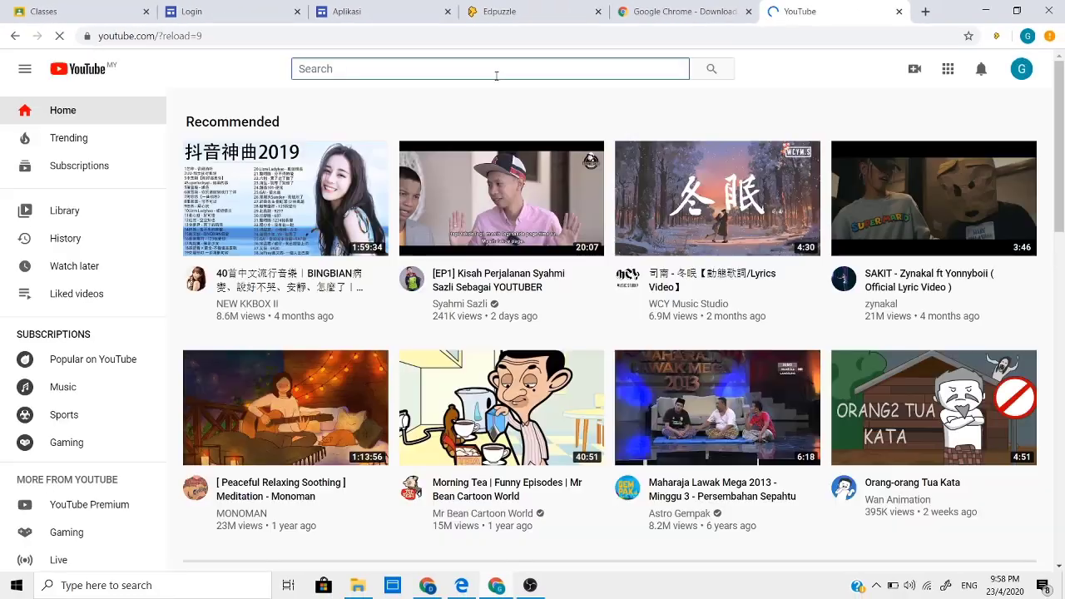
Search YouTube for asas sains komputer and browse the video results
type("asas sains lomp")
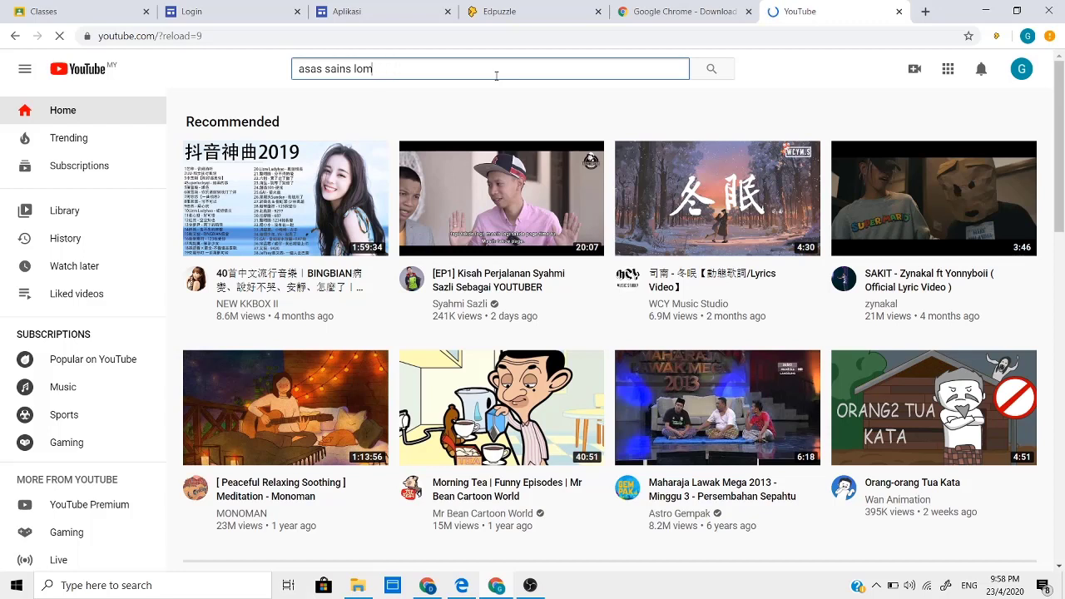
key("BackSpace")
key("BackSpace")
key("BackSpace")
type("komputer")
key("Return")
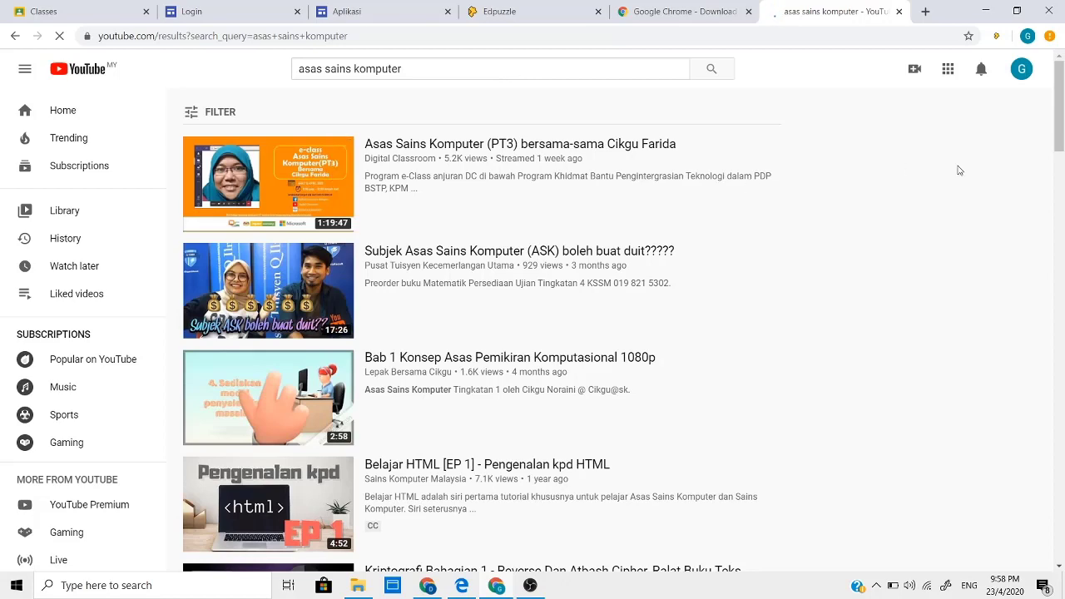
left_click_drag(1063, 100, 1062, 235)
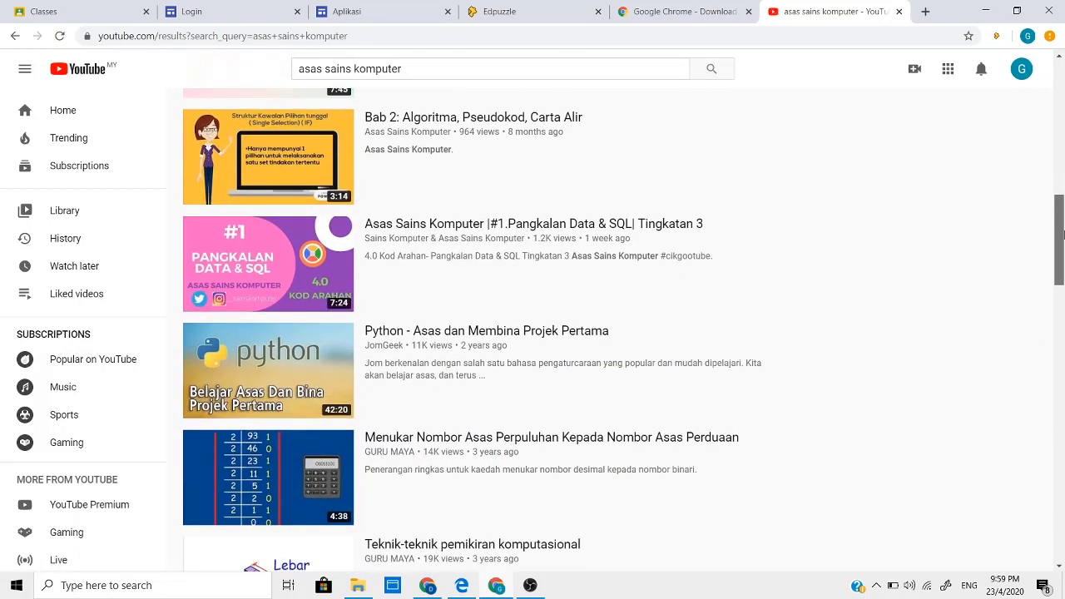
Open the video "Bab 2: Algoritma, Pseudokod, Carta Alir", pause it and bring it into the Edpuzzle editor
left_click_drag(1062, 235, 1062, 228)
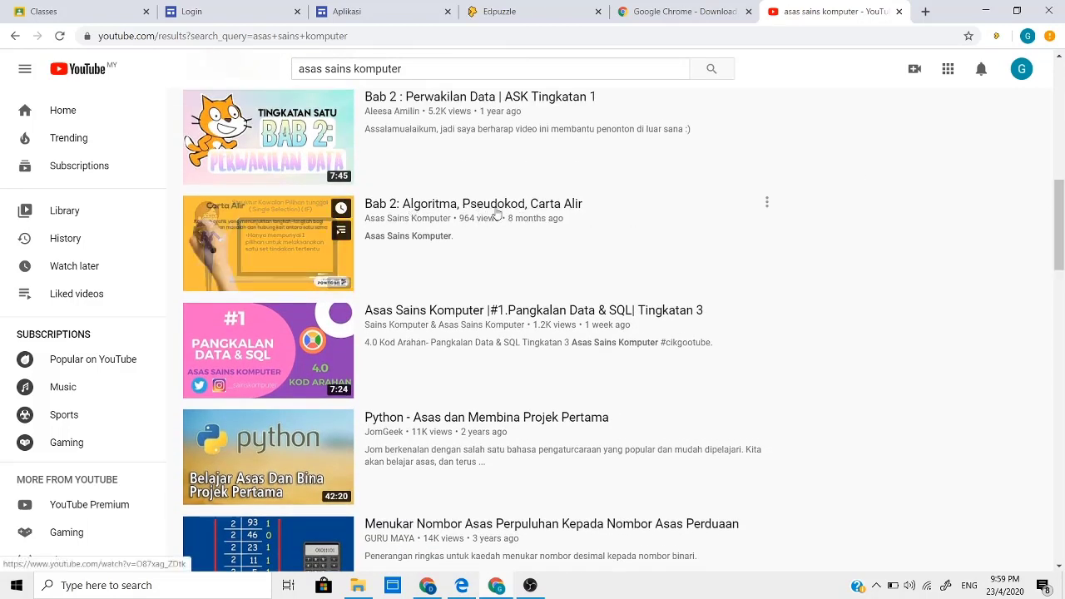
left_click(467, 209)
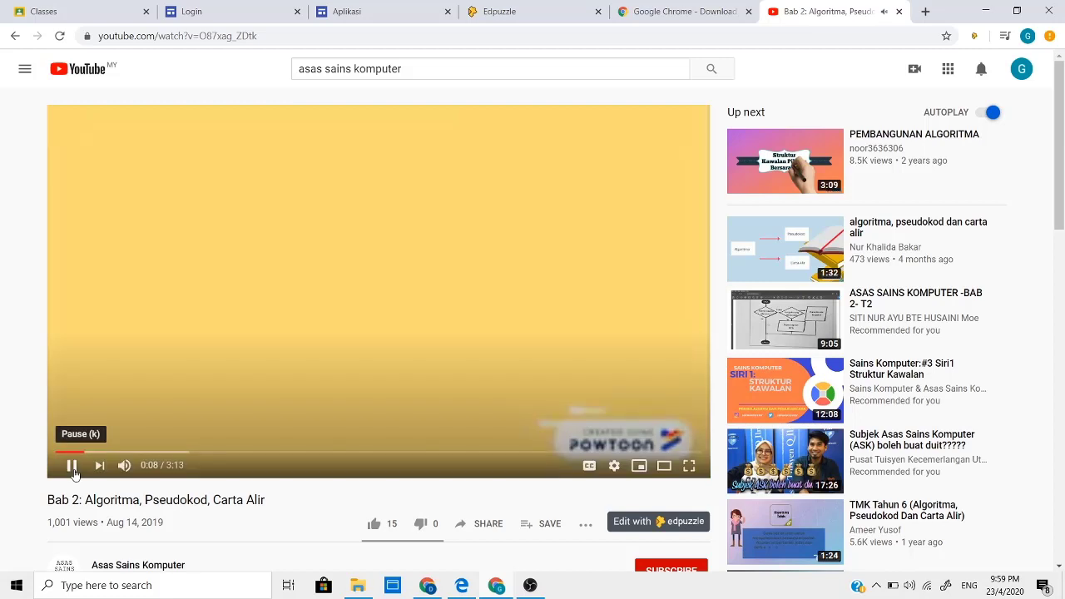
left_click(72, 467)
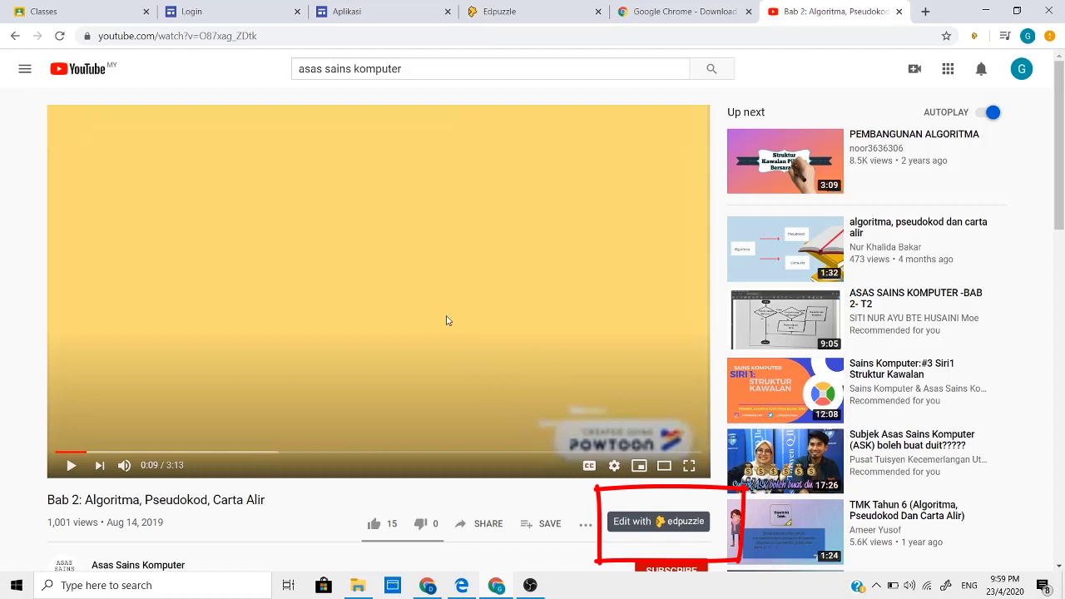
left_click(650, 522)
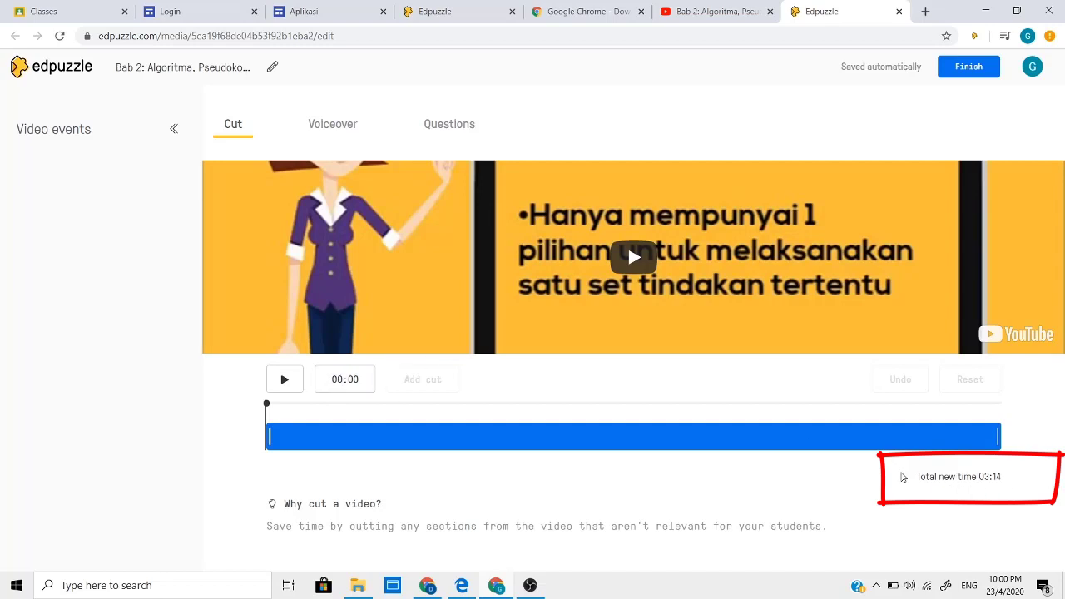
Allow Edpuzzle to use the microphone and record a voiceover on the video from 00:00 to 00:09
left_click(337, 126)
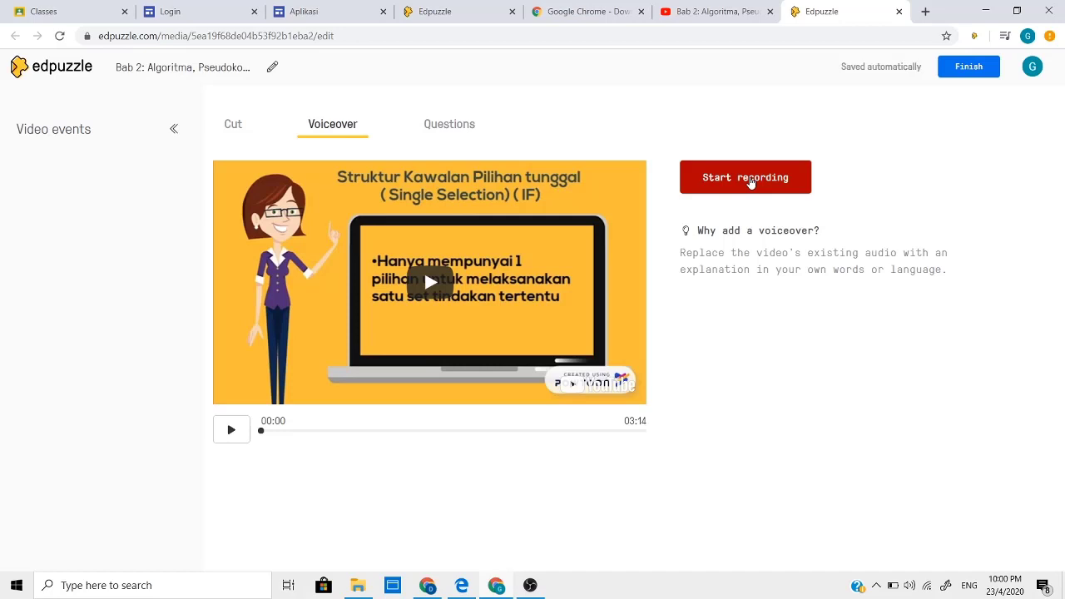
left_click(748, 181)
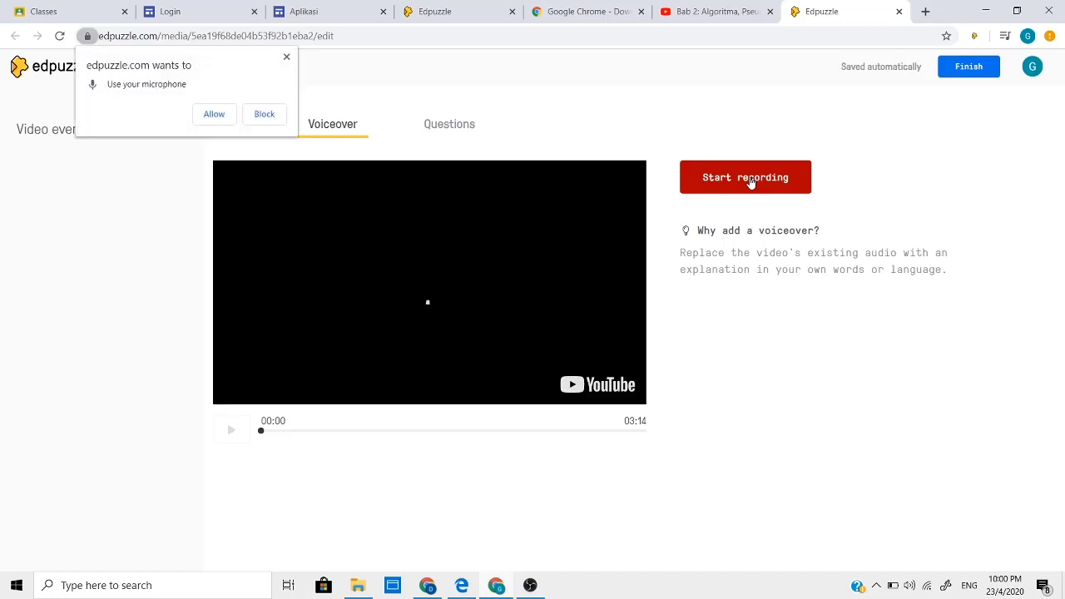
left_click(213, 117)
left_click(728, 177)
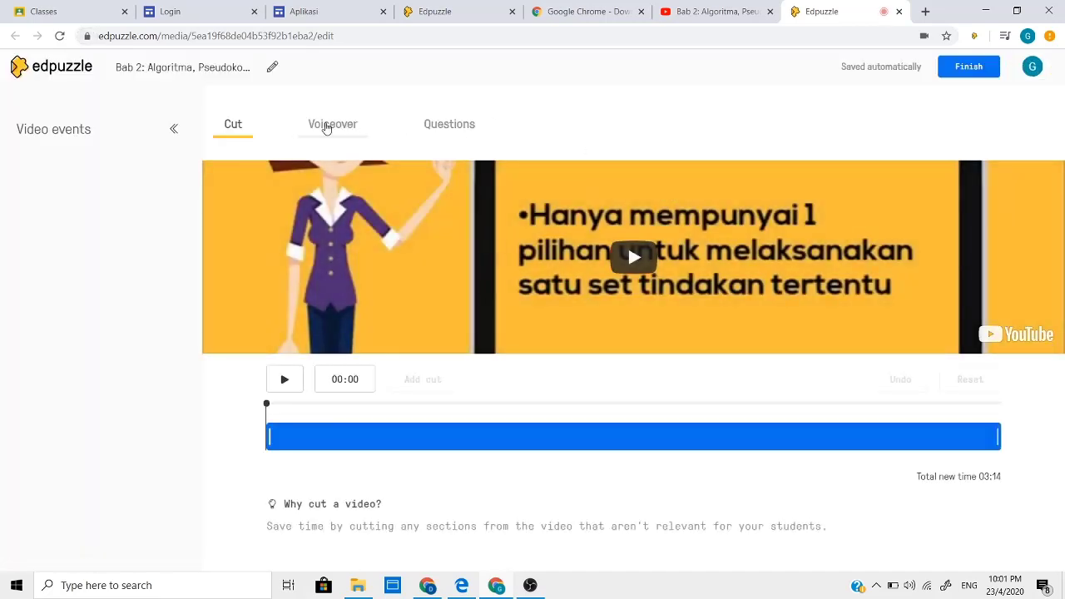
left_click(326, 128)
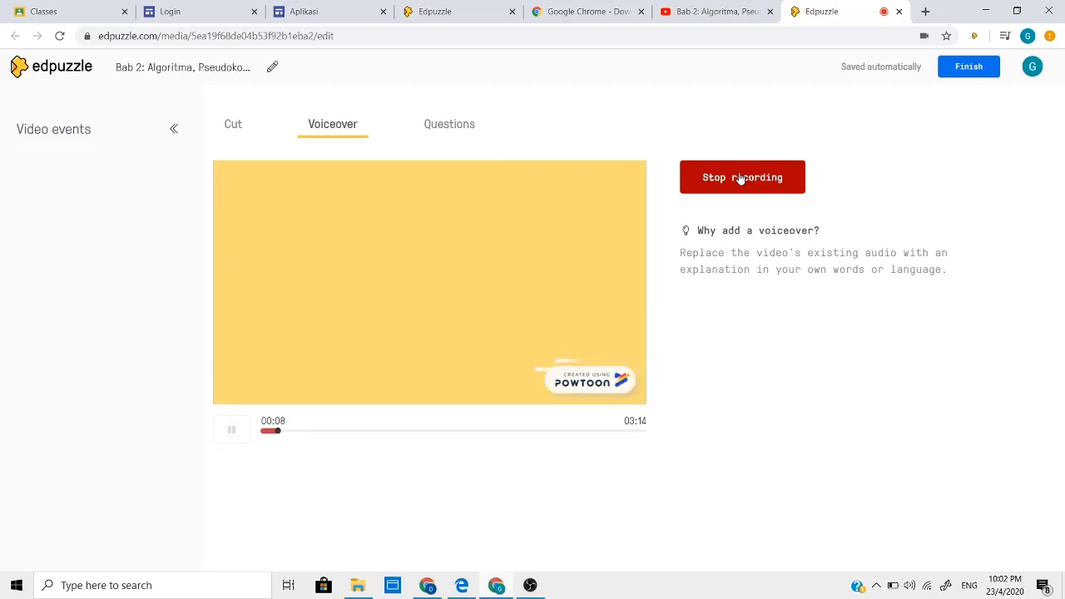
left_click(740, 178)
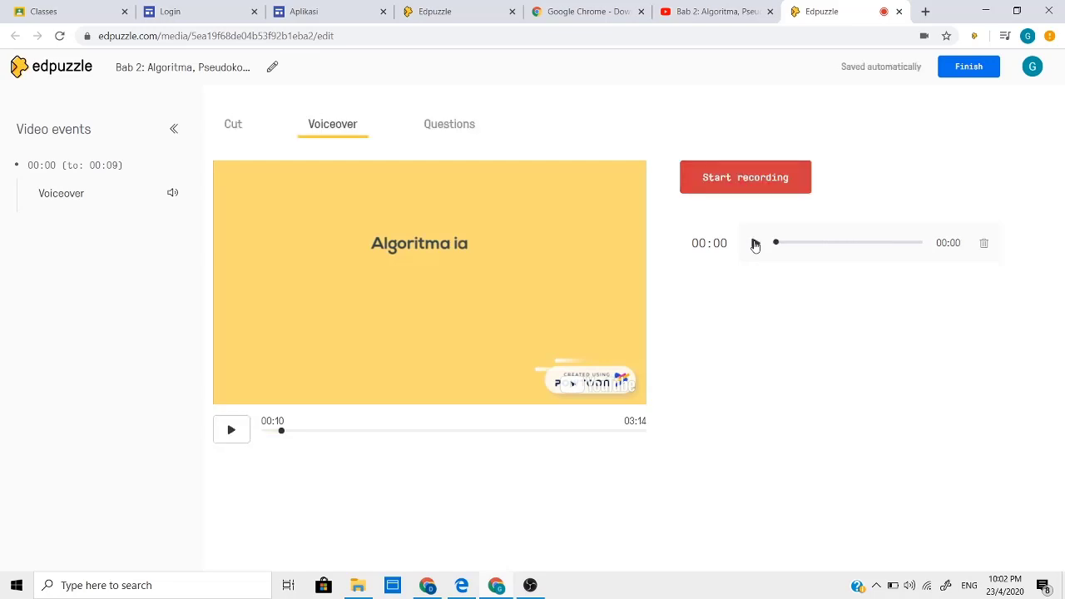
Play the video back from the start and record a second voiceover from 00:24 to 00:31
left_click(230, 429)
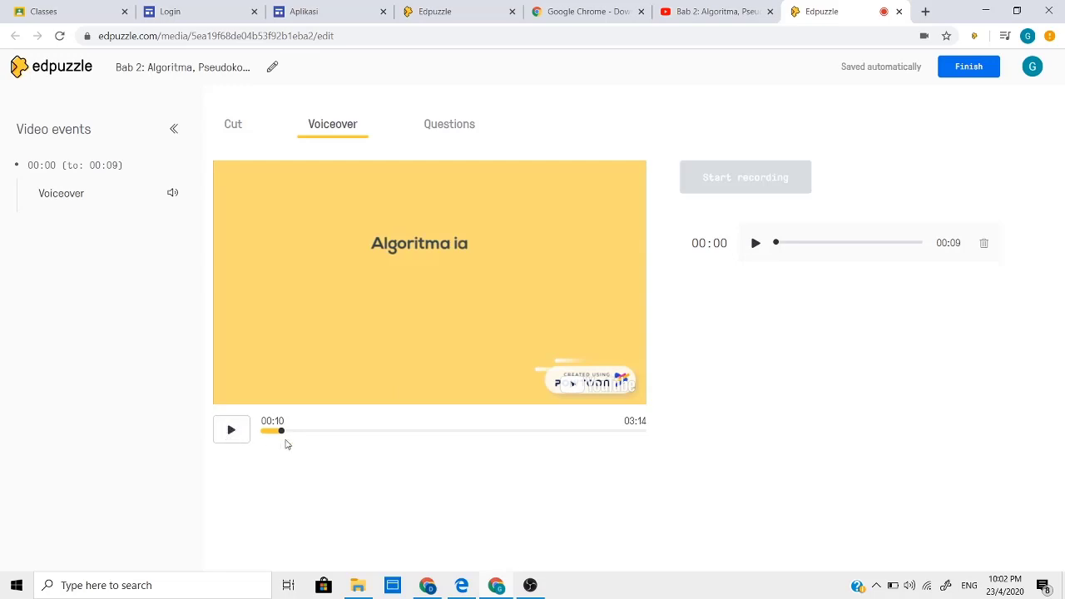
left_click_drag(283, 431, 256, 431)
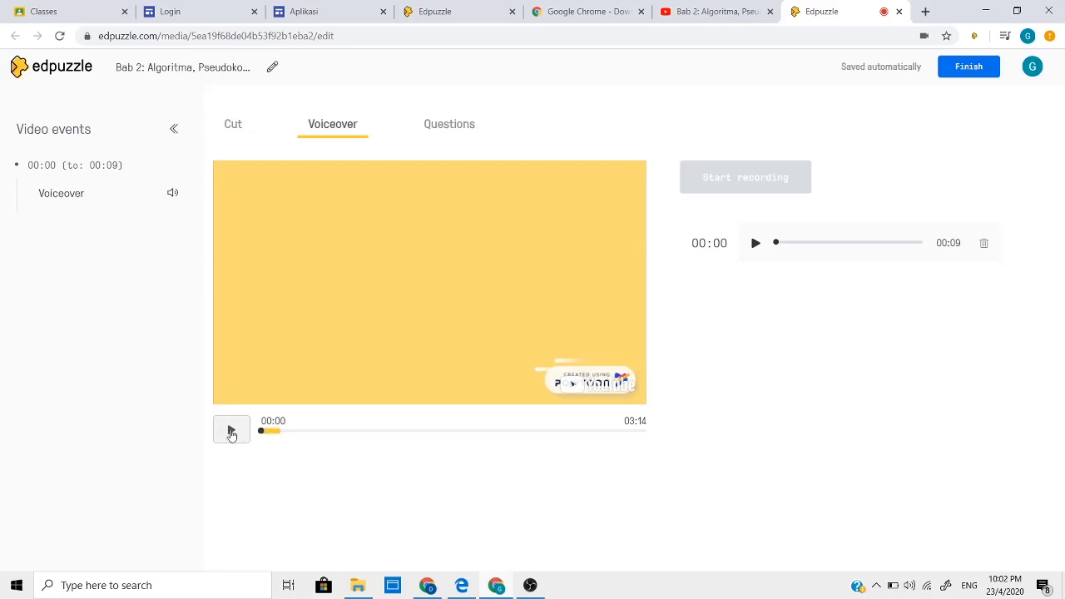
left_click(231, 431)
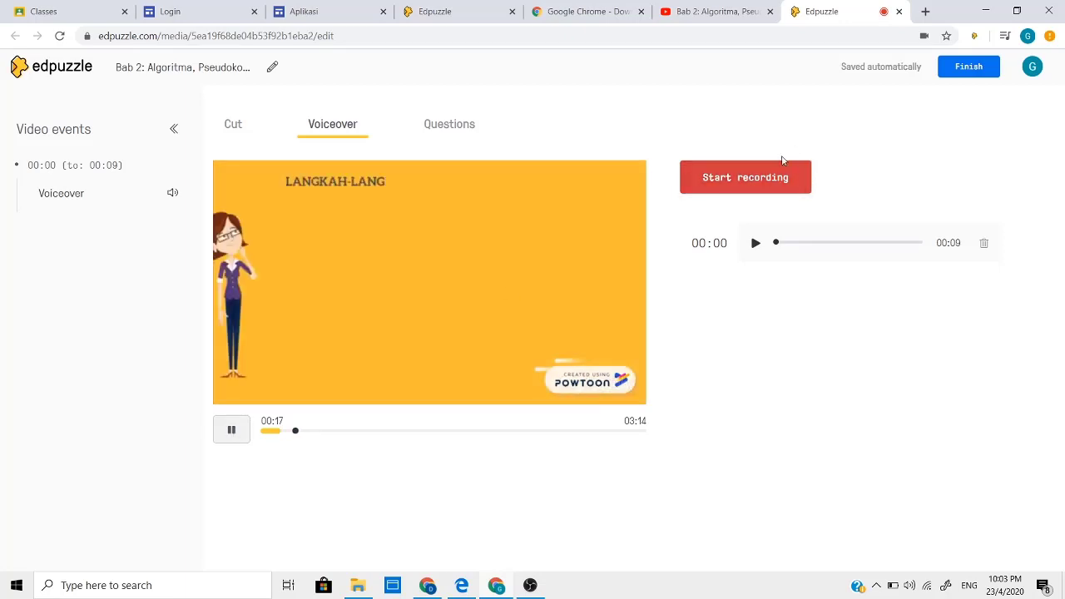
left_click(732, 182)
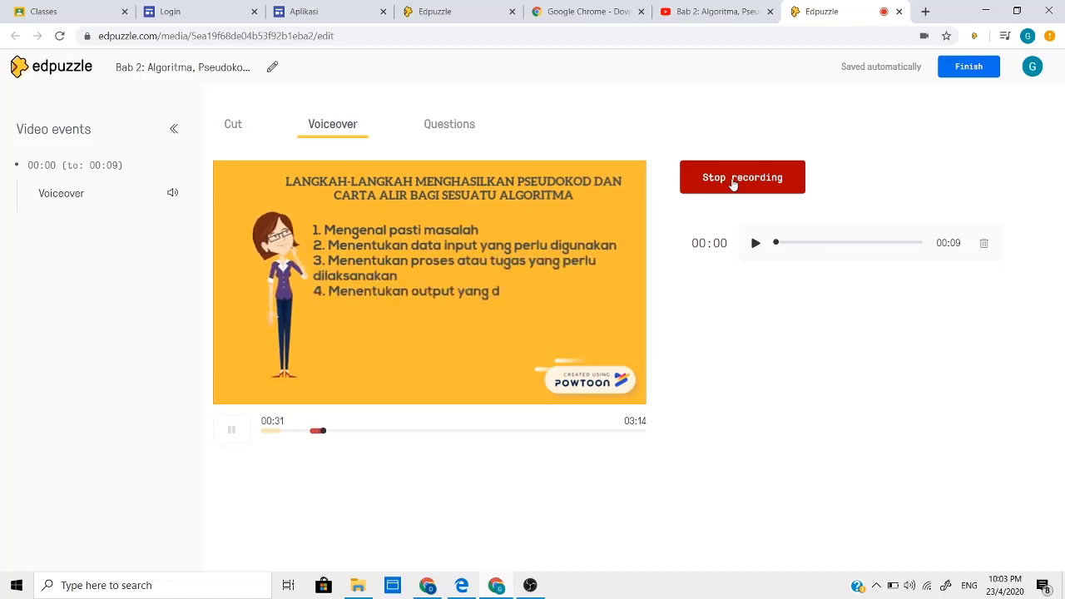
left_click(732, 184)
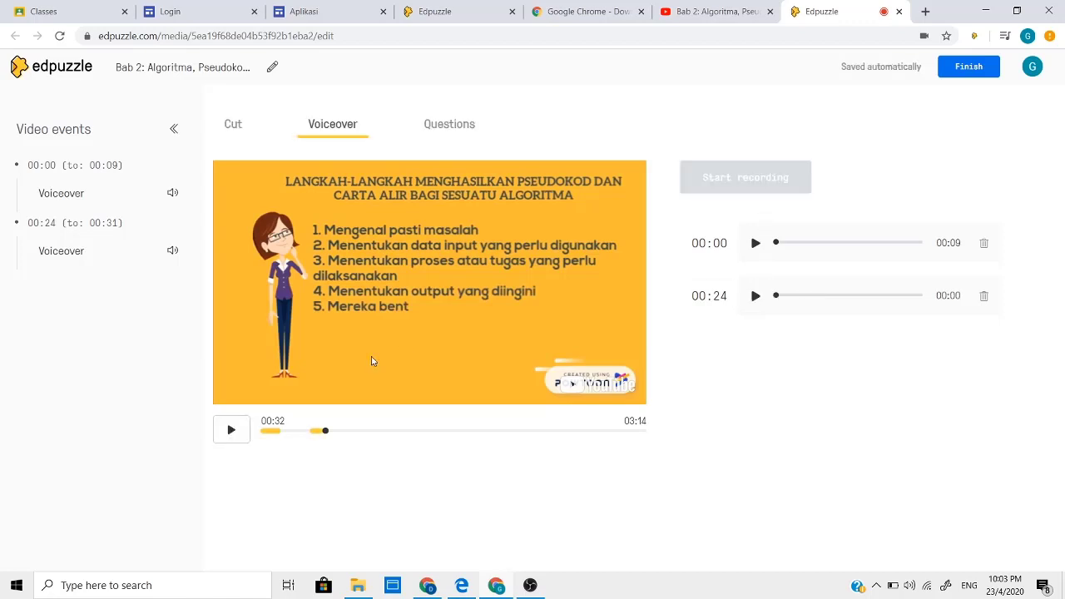
Rewind the video to the start, play it through both voiceovers and pause at 00:34
left_click_drag(326, 432, 257, 432)
left_click(232, 430)
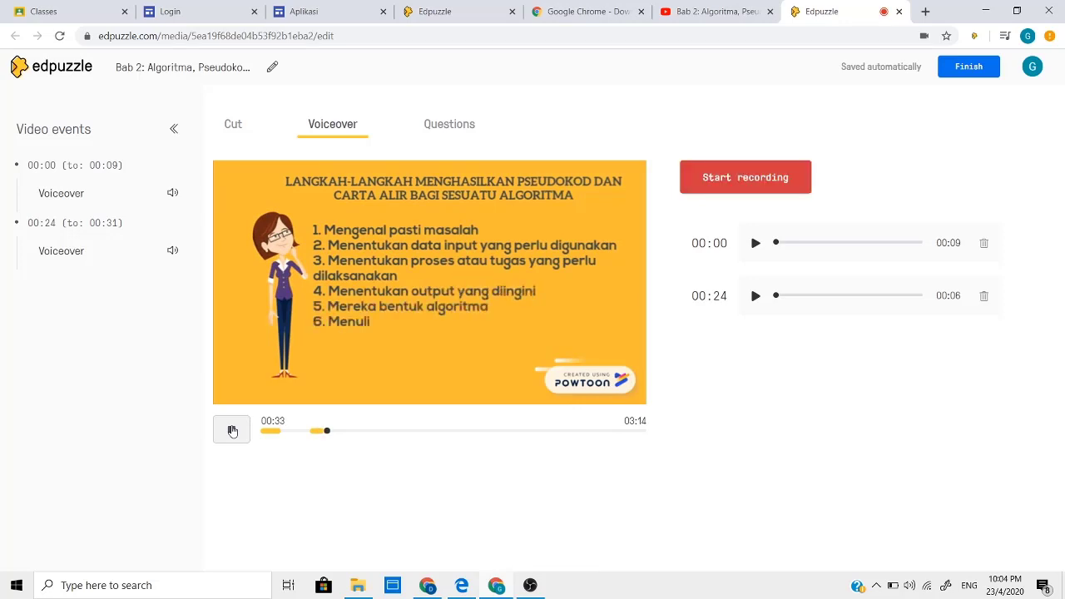
left_click(232, 430)
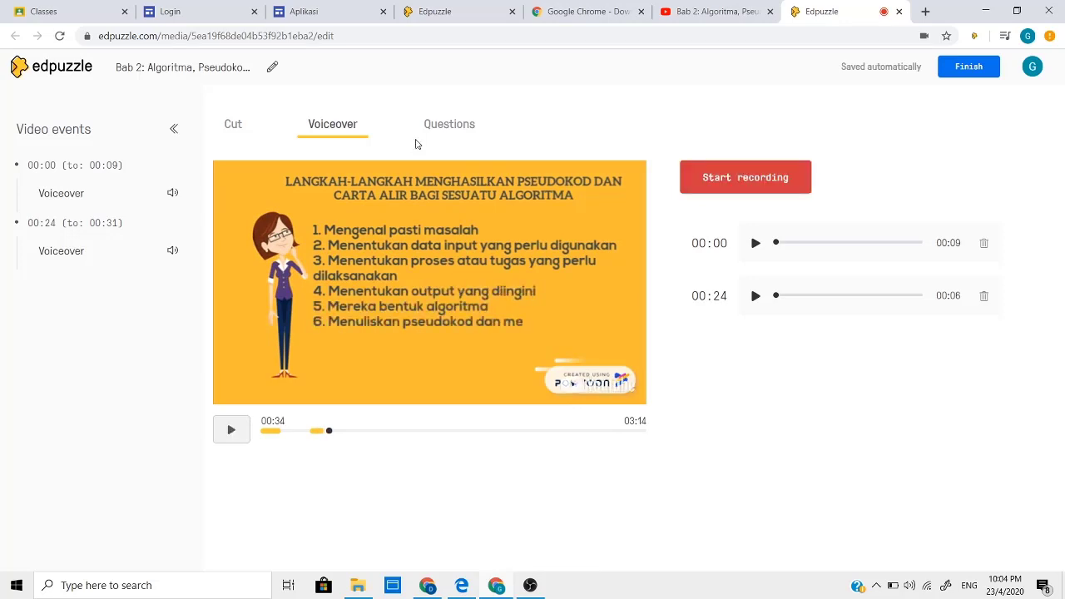
Switch to adding questions and stop the video at 00:42, during the Pseudokod definition
left_click(447, 126)
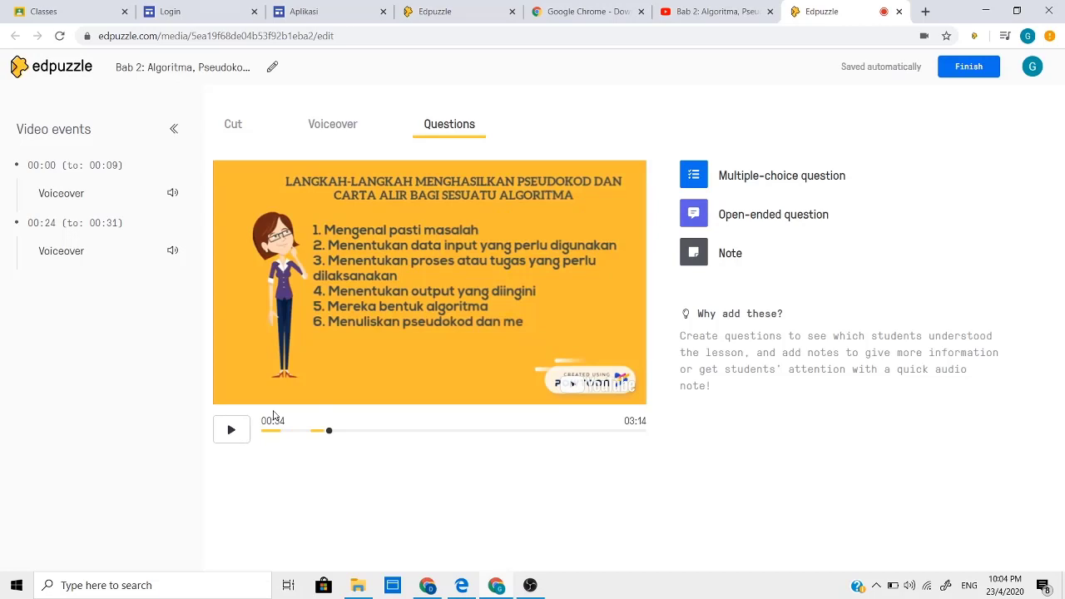
left_click(228, 432)
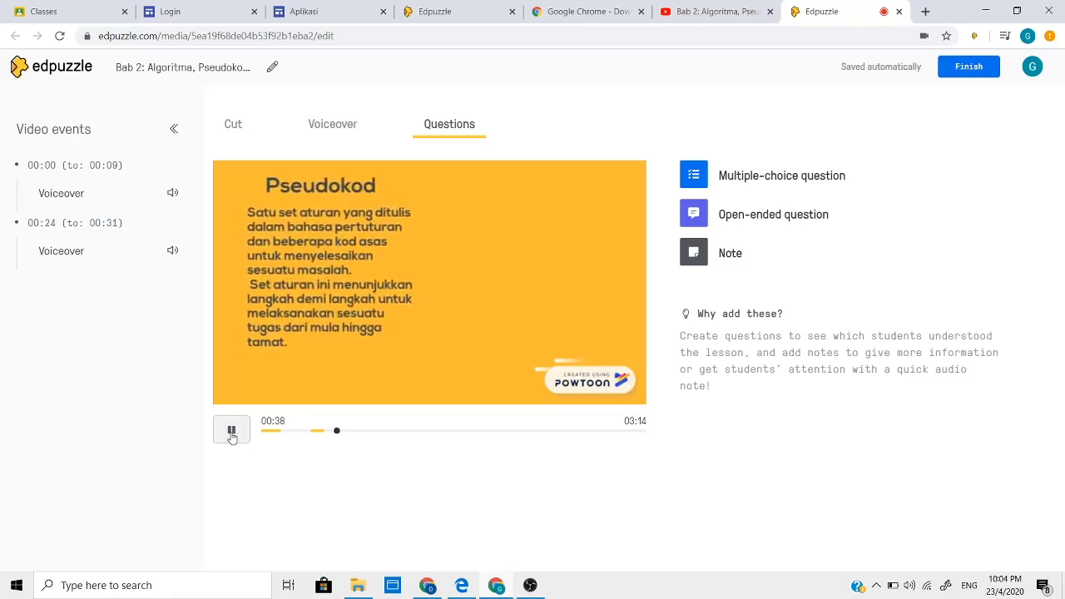
left_click(231, 431)
left_click(231, 430)
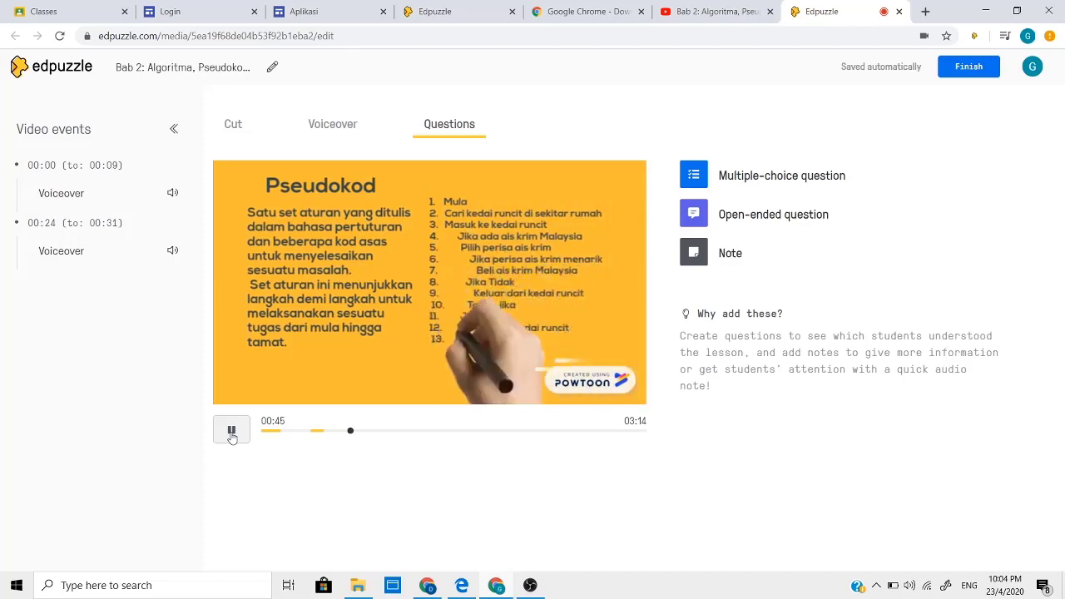
left_click(231, 431)
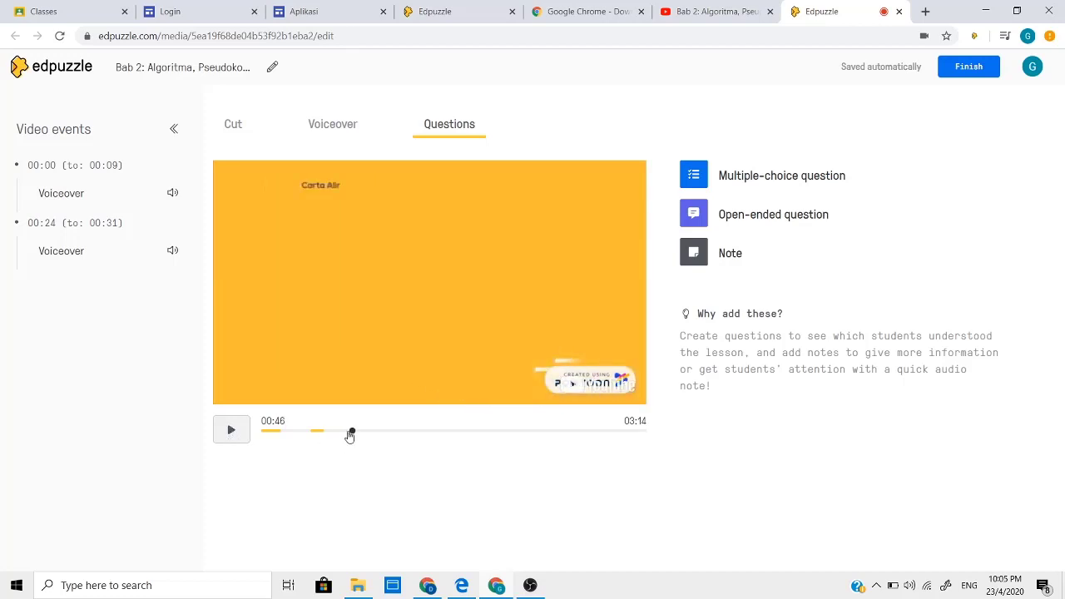
left_click_drag(349, 431, 345, 431)
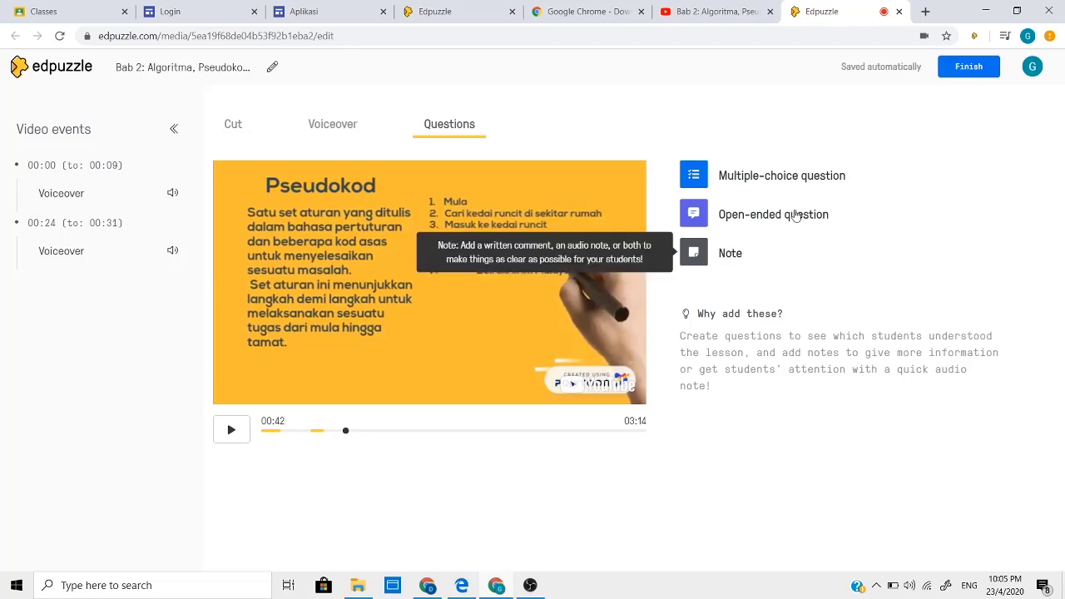
Add a multiple-choice question at 00:42 with the text "Apakah maksud pseudokod?"
left_click(801, 178)
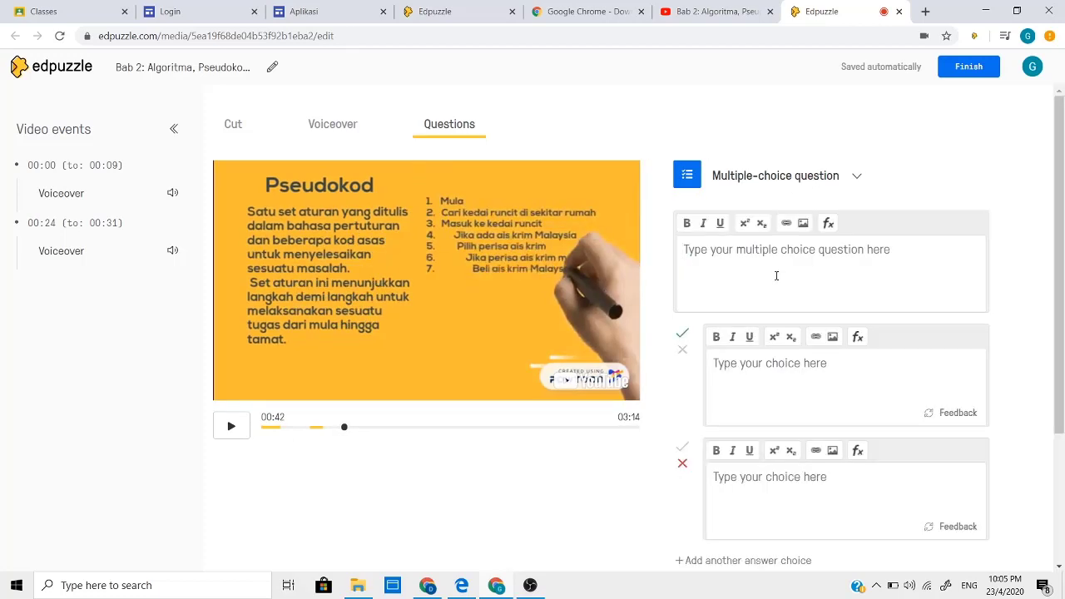
type("Apakah")
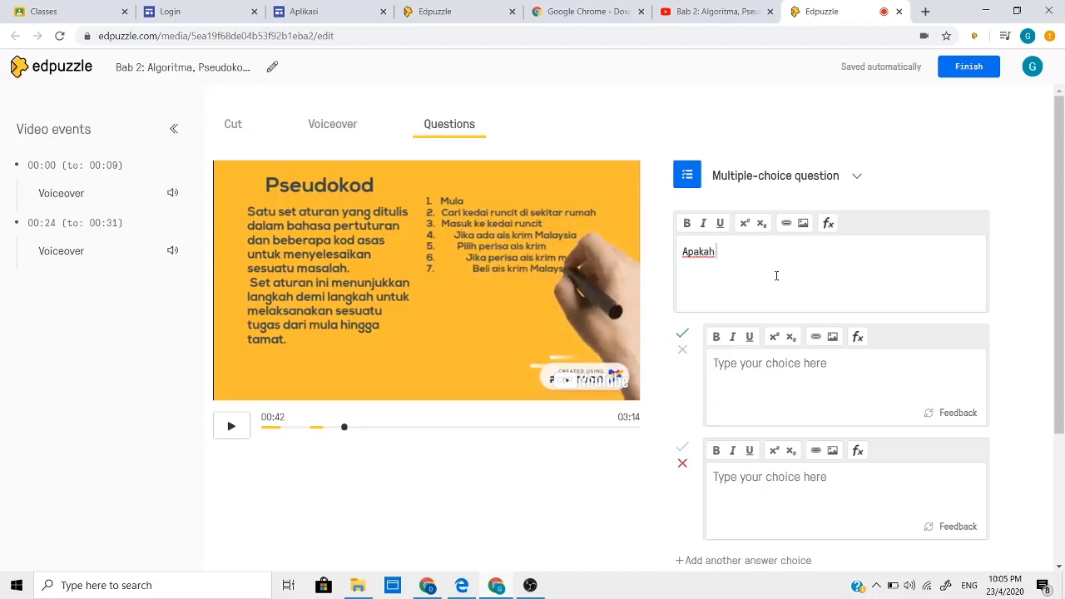
type(" maksud")
type(" pes")
key("BackSpace")
key("BackSpace")
type("seudokod>")
key("BackSpace")
Enter "satu set aturan yang ditulis dalam bahasa pertuturan" as the first answer choice
left_click(771, 358)
type("satu set a")
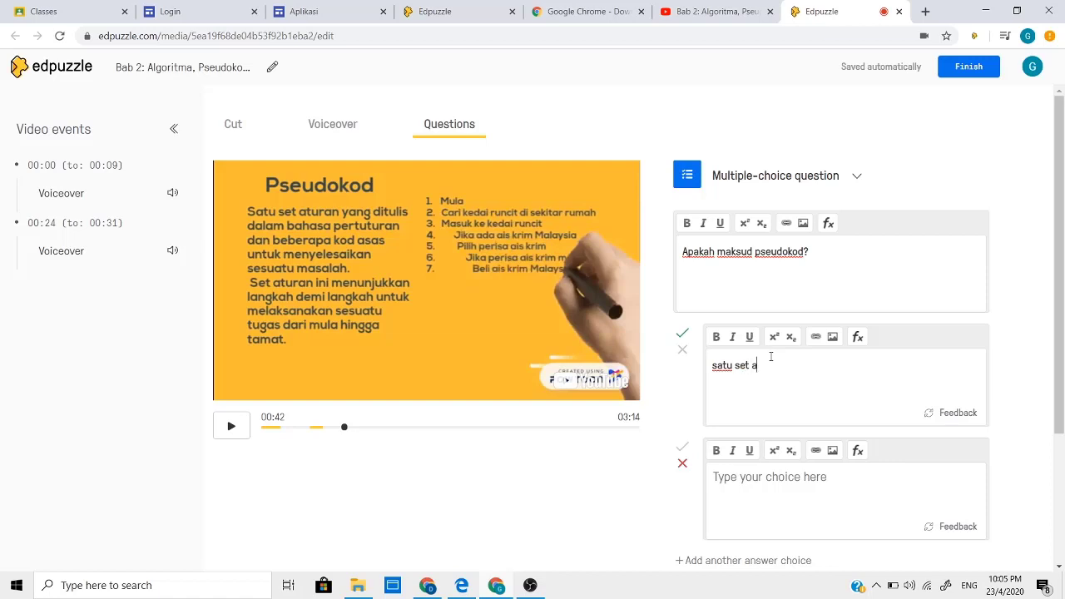
type("turan yang ditulis dalam")
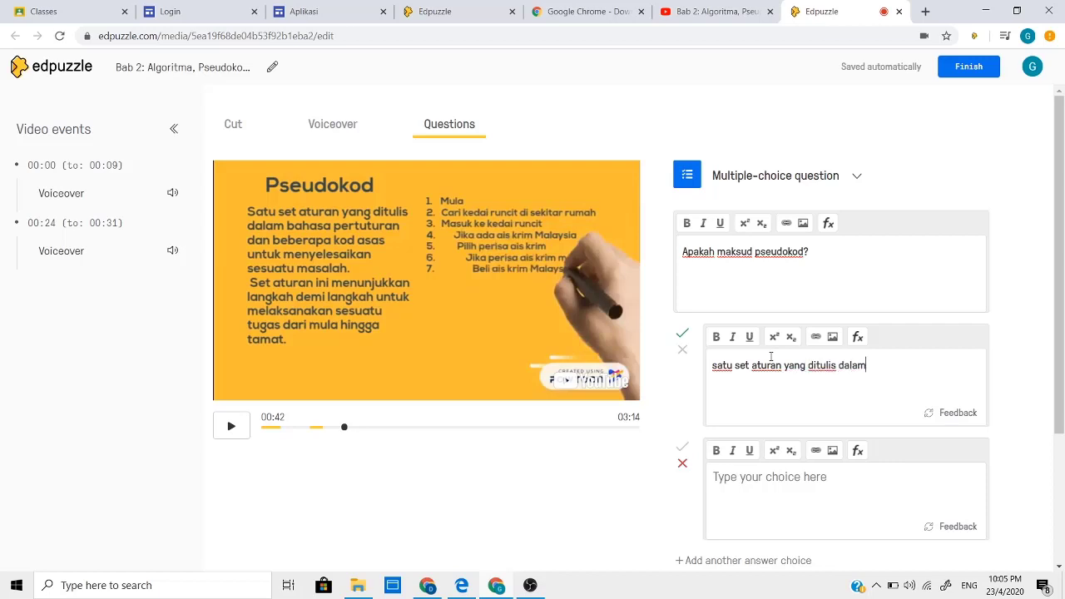
type(" ab")
type("pertutura")
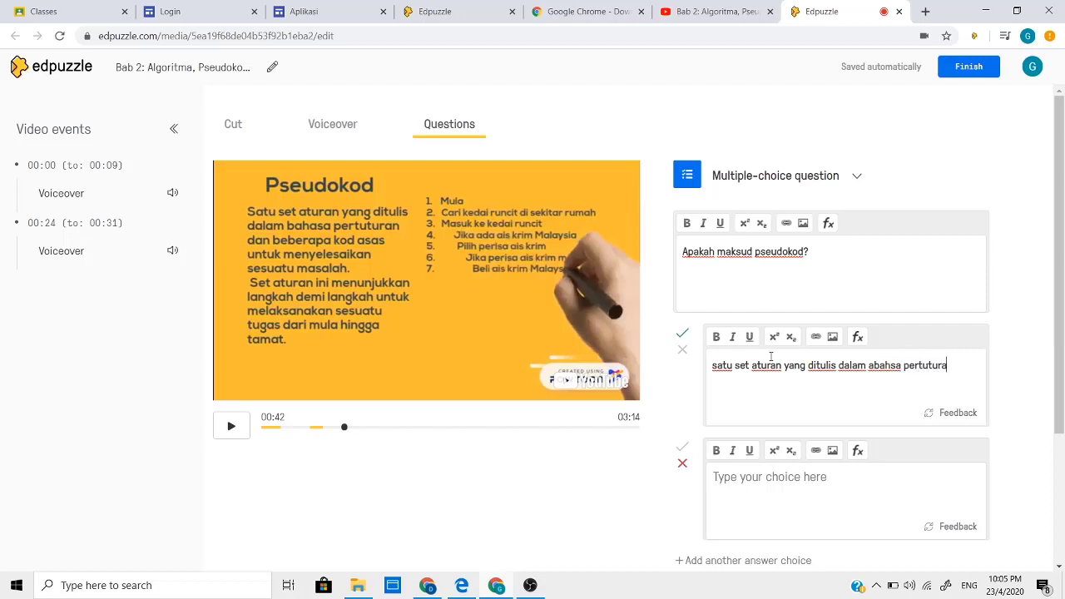
type("m")
key("BackSpace")
key("BackSpace")
key("BackSpace")
key("BackSpace")
key("BackSpace")
key("BackSpace")
key("BackSpace")
key("BackSpace")
key("BackSpace")
key("BackSpace")
key("BackSpace")
key("BackSpace")
key("BackSpace")
key("BackSpace")
key("BackSpace")
type("bahasa pertutura")
Enter "satu set arahan" as the second answer choice
left_click(755, 491)
type("satu set a")
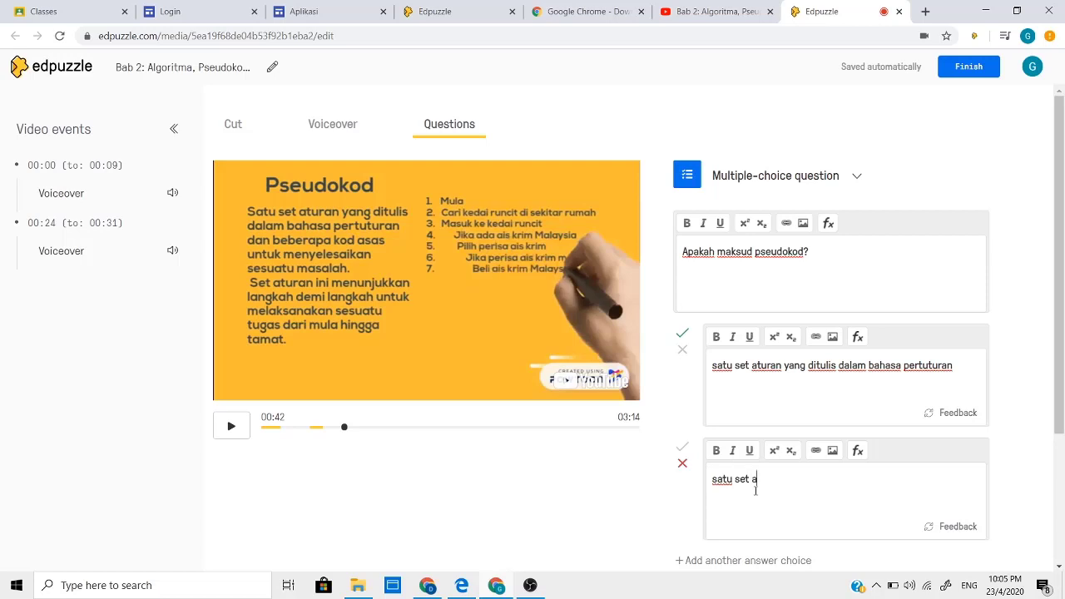
type("rahan")
Add a third answer choice reading "satu set langkah-langkah untuk menyelesaikan masalah"
left_click_drag(1061, 330, 1062, 459)
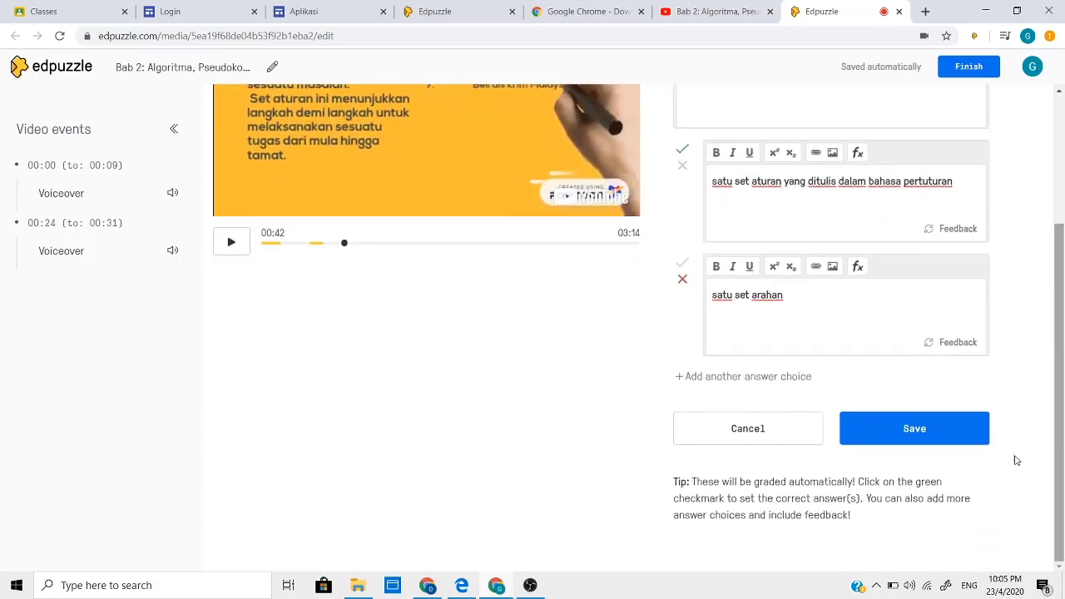
left_click(724, 381)
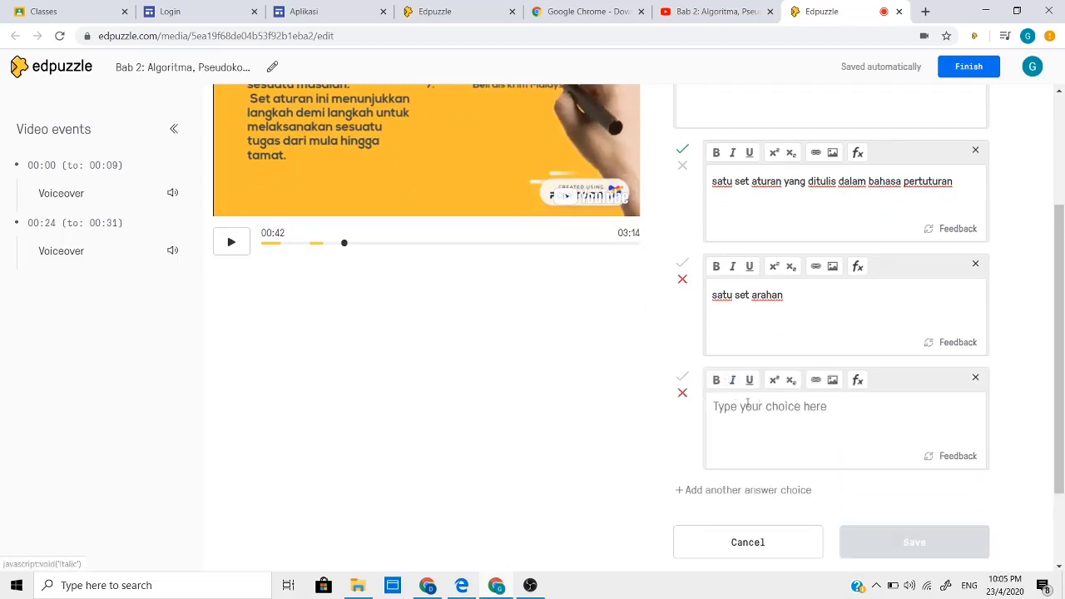
left_click(745, 404)
type("satu se")
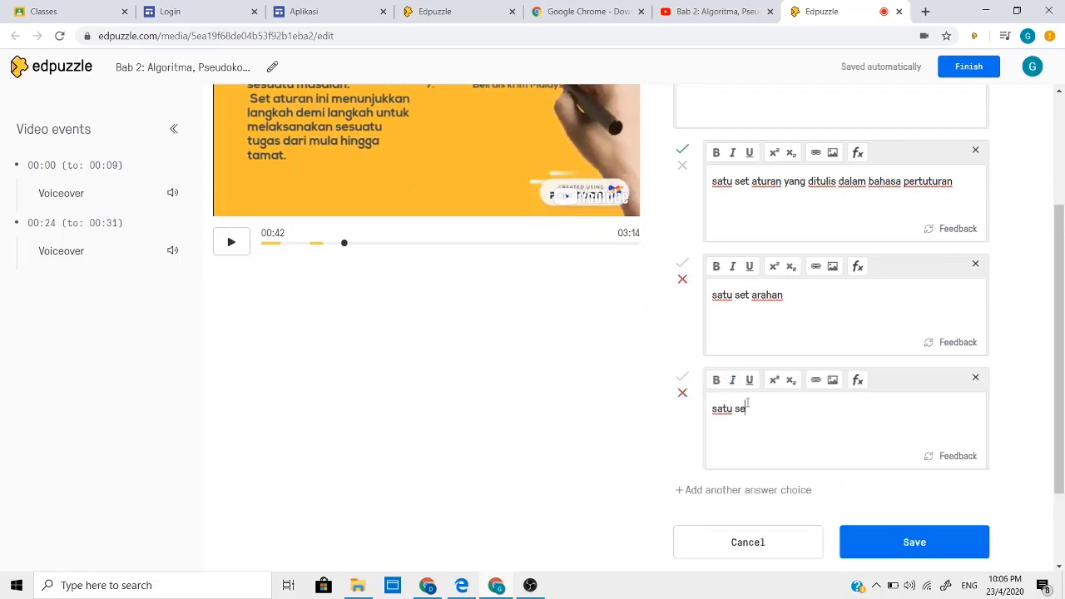
type("t langkah-langkah untu")
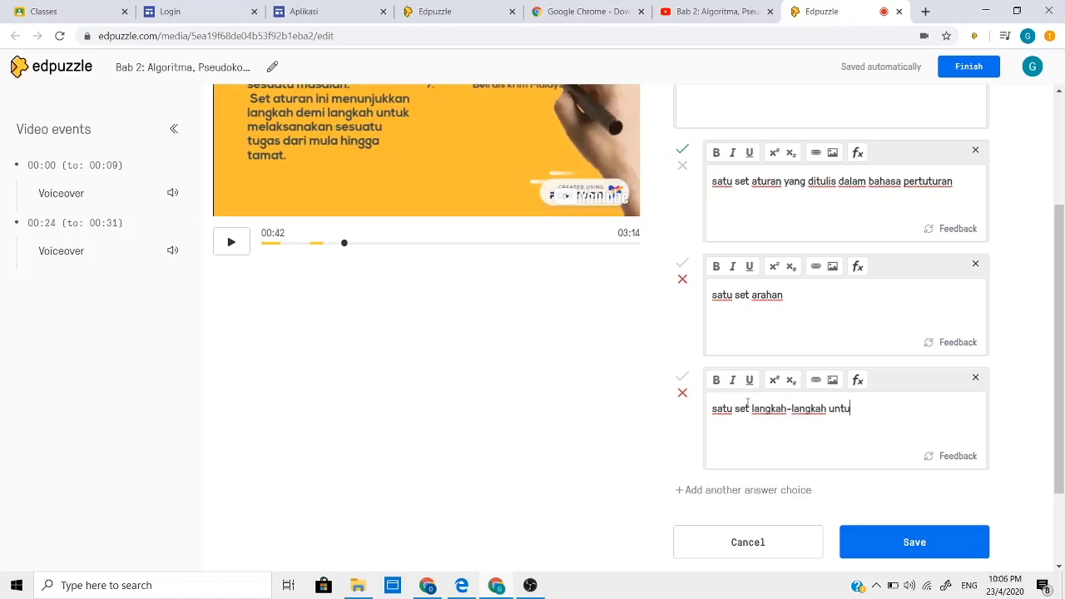
type("k menyelesaikan ma")
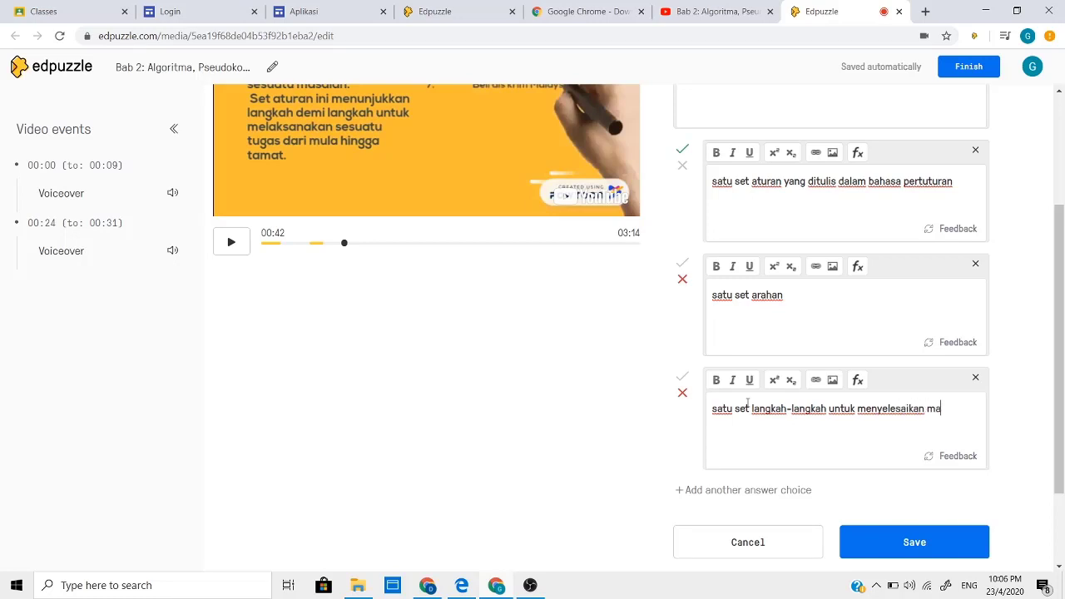
type("salah")
Extend the second choice to "satu set arahan untuk membantu komputer", mark the third choice as correct and save the question
type("untuk membant")
type("u kompu")
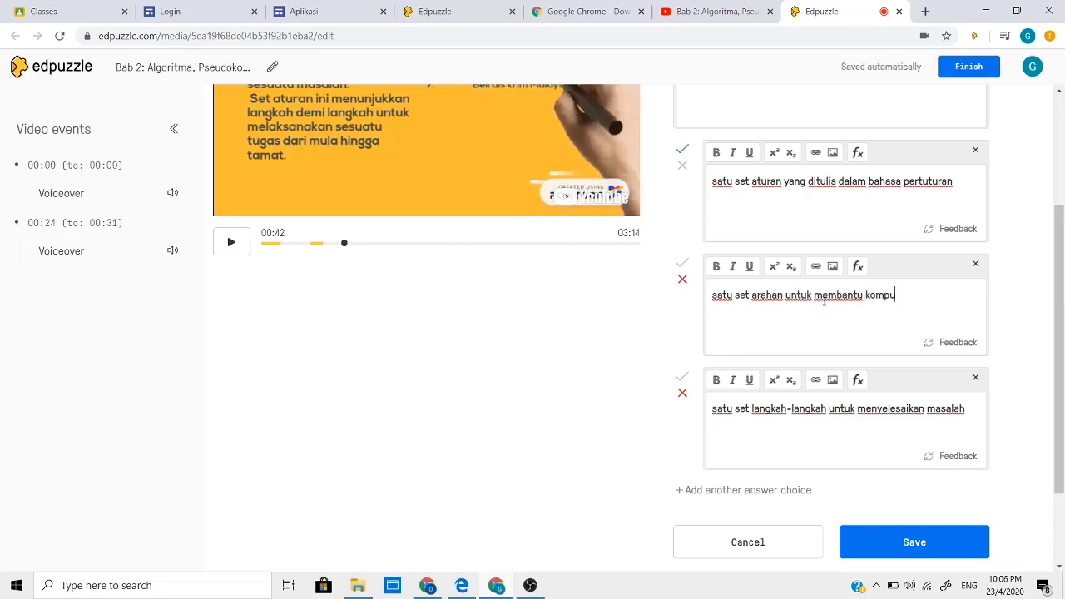
type("teeter")
left_click(682, 378)
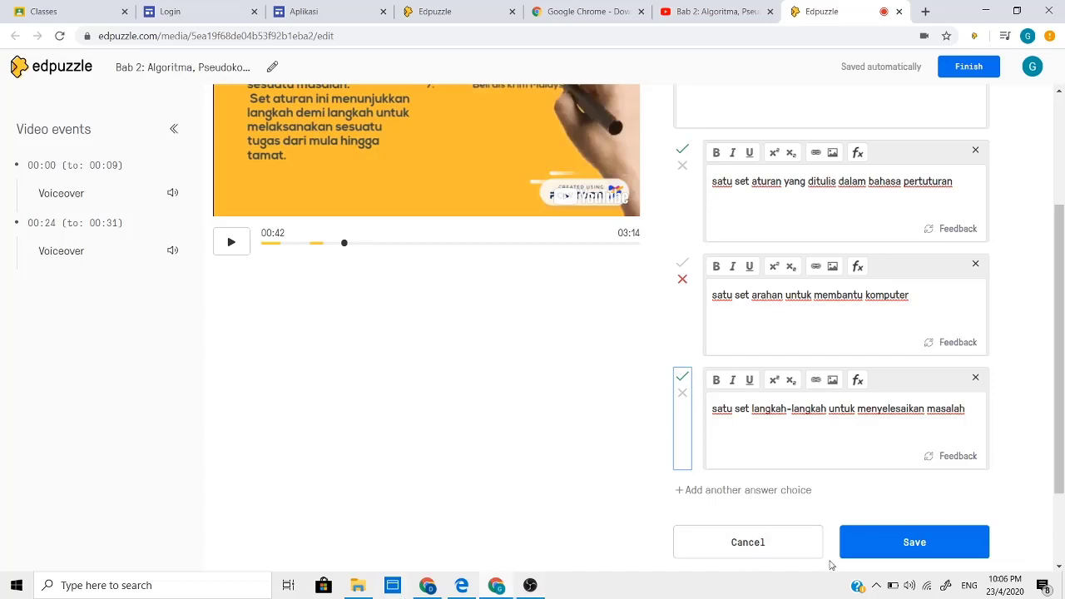
left_click(895, 546)
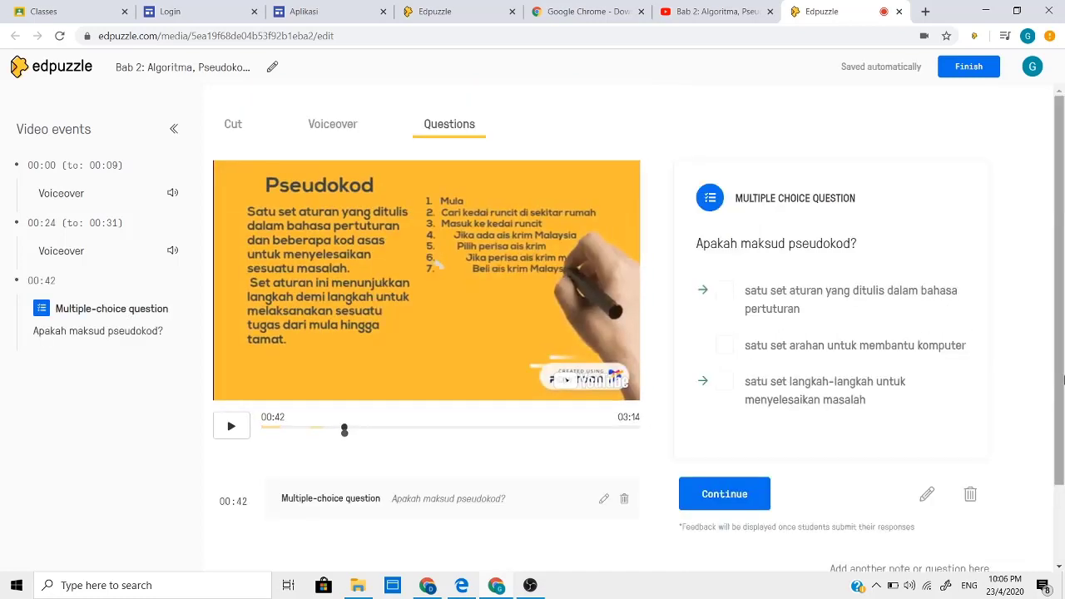
Play the video on to 00:53 and start a new multiple-choice question there
left_click(233, 427)
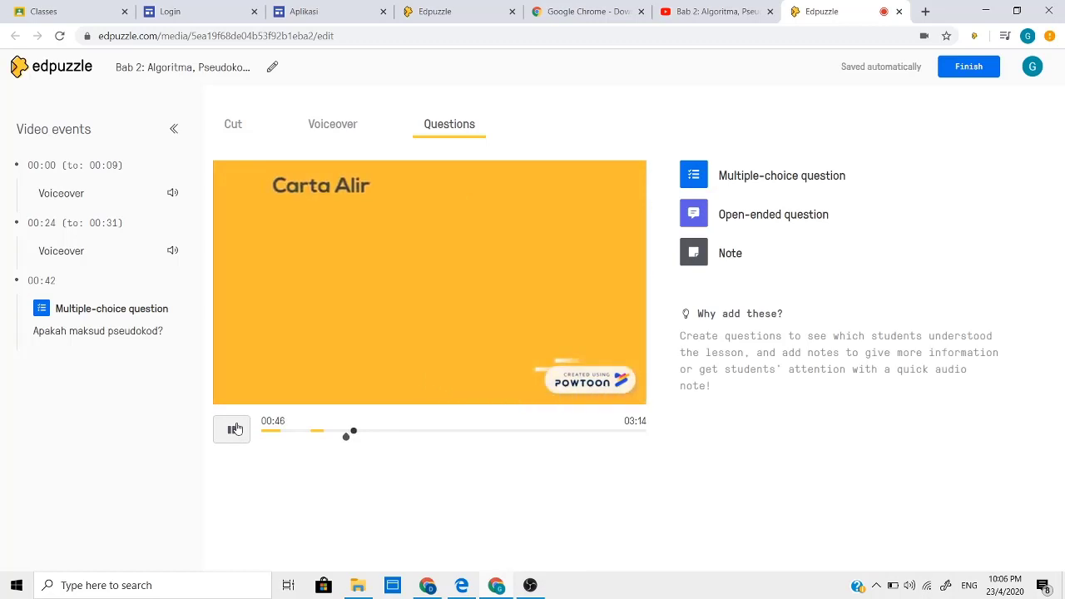
left_click(234, 428)
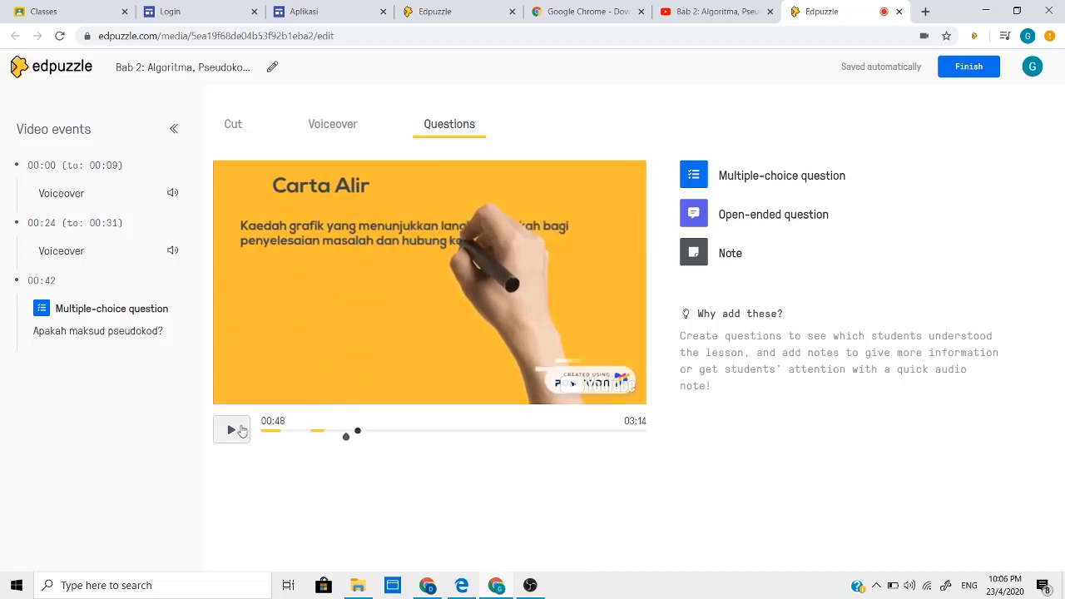
left_click(233, 430)
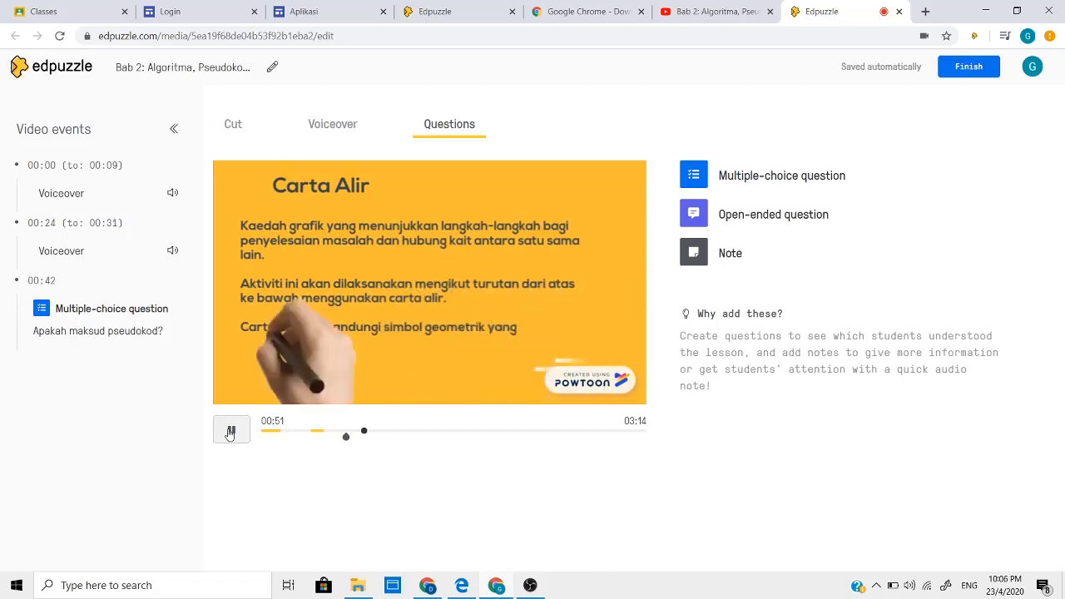
left_click(230, 431)
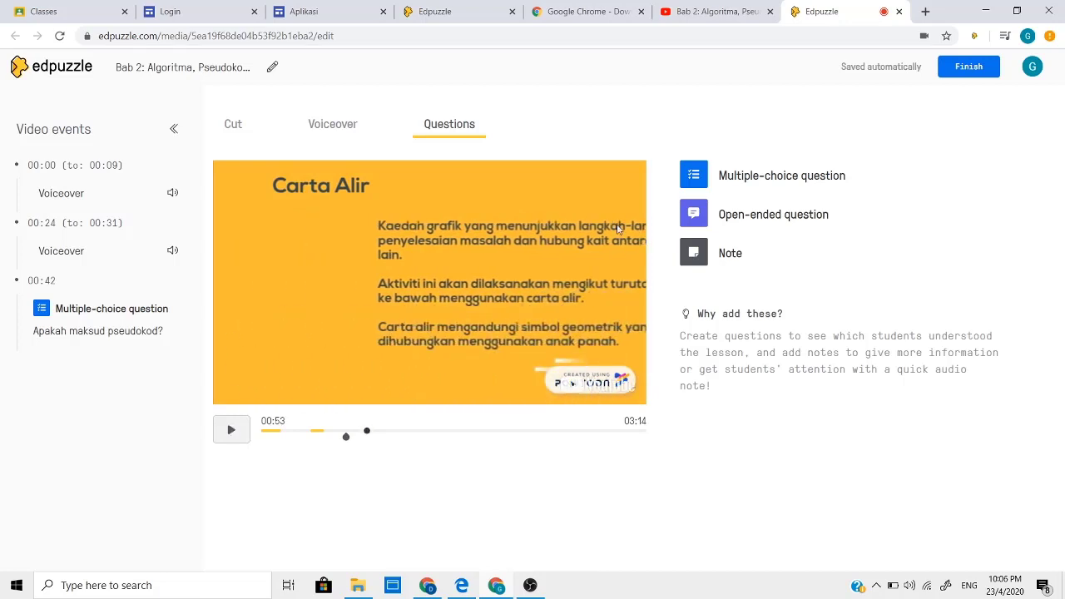
left_click(752, 176)
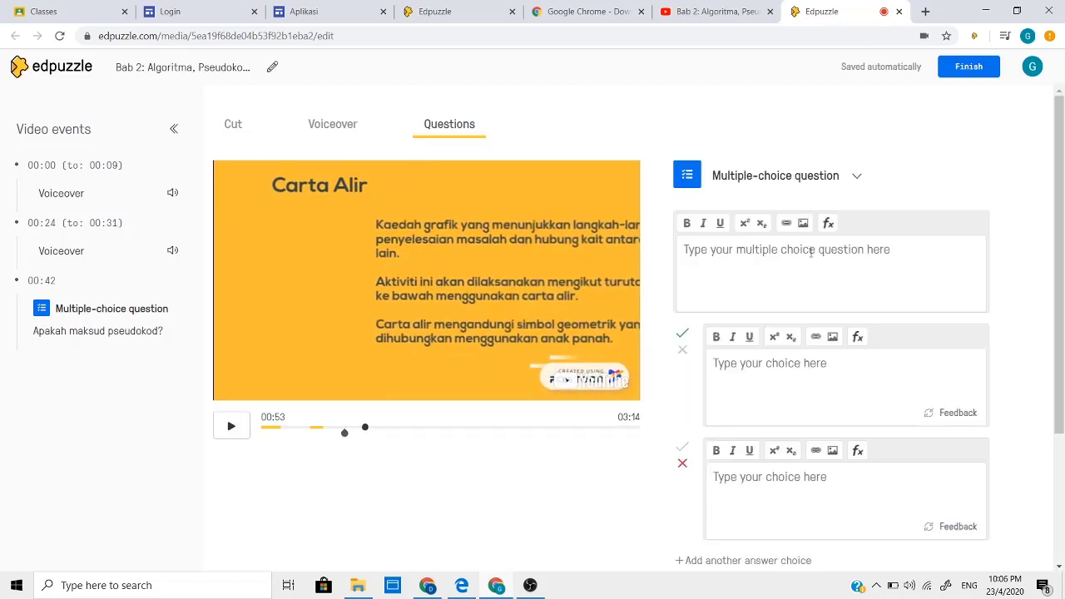
Enter "Apakah itu carta alir?" as the text of the new multiple-choice question
type("Apa")
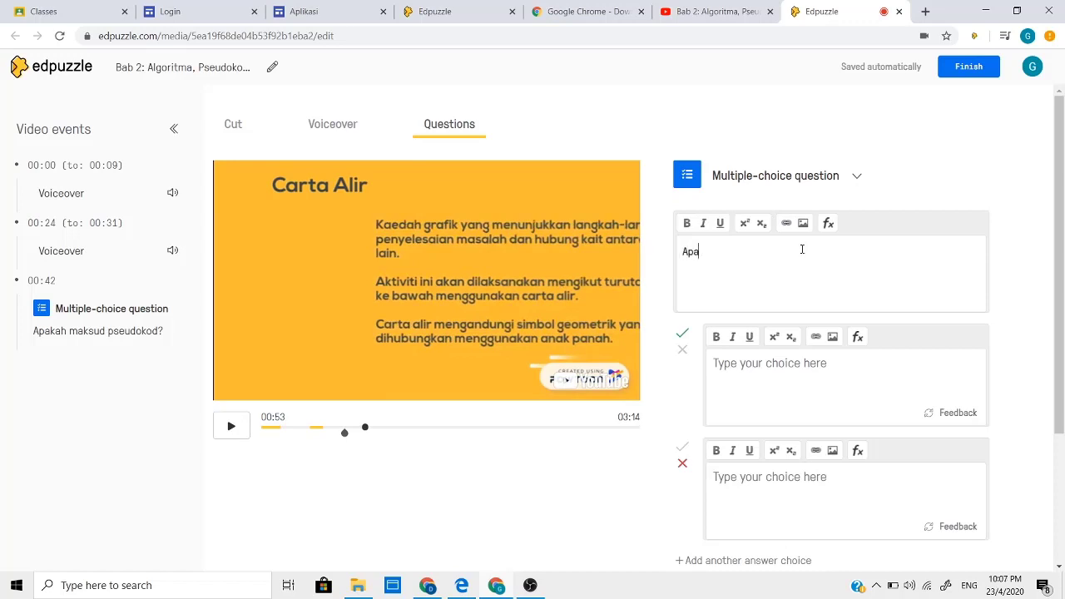
type("kah maksud carta ali")
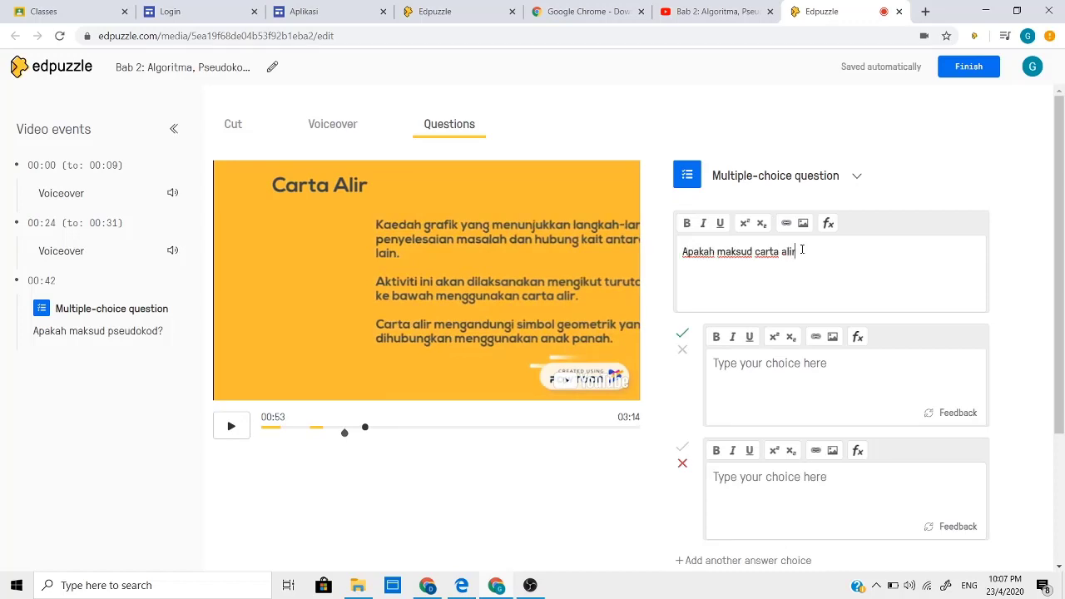
left_click(754, 251)
key("BackSpace")
key("BackSpace")
key("BackSpace")
key("BackSpace")
key("BackSpace")
key("BackSpace")
type("it")
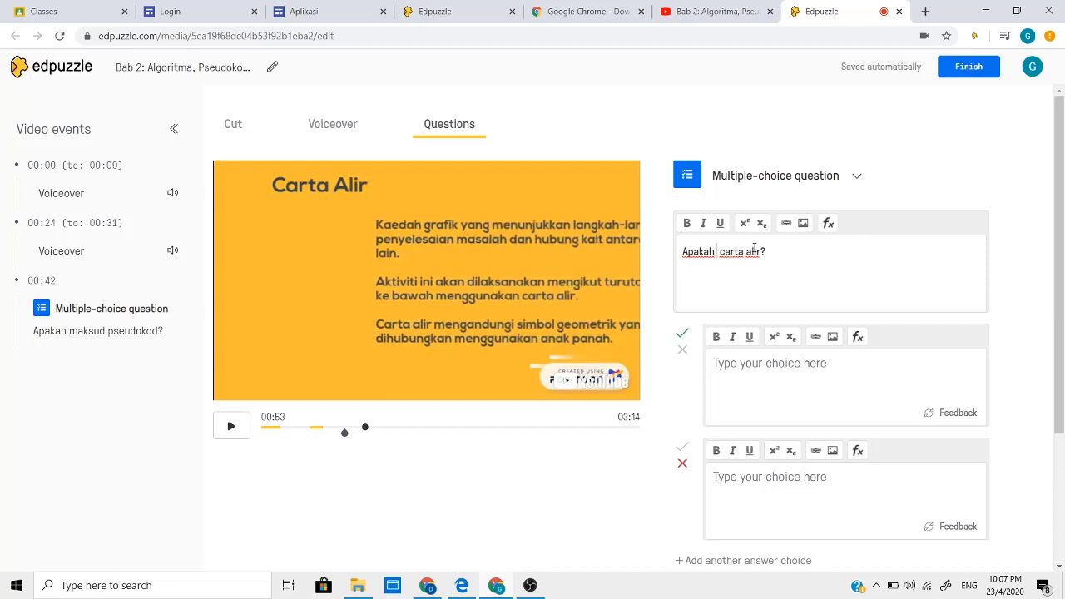
type("u")
Enter "kaedah grafik" as the first answer choice and "kaedah matematik" as the second
left_click(765, 362)
type("kaedah gr")
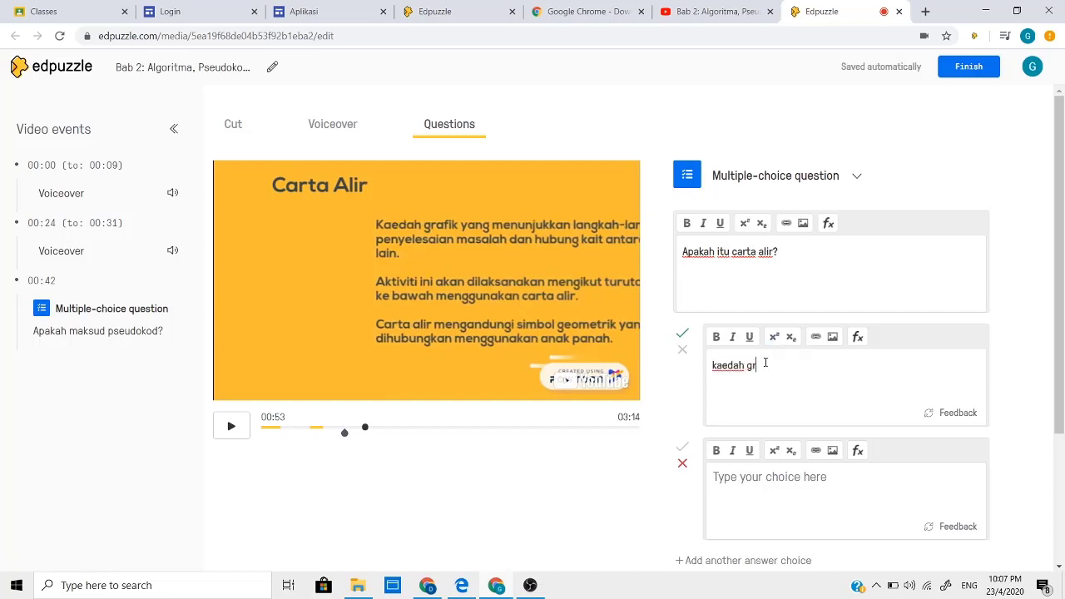
type("afkkaeda")
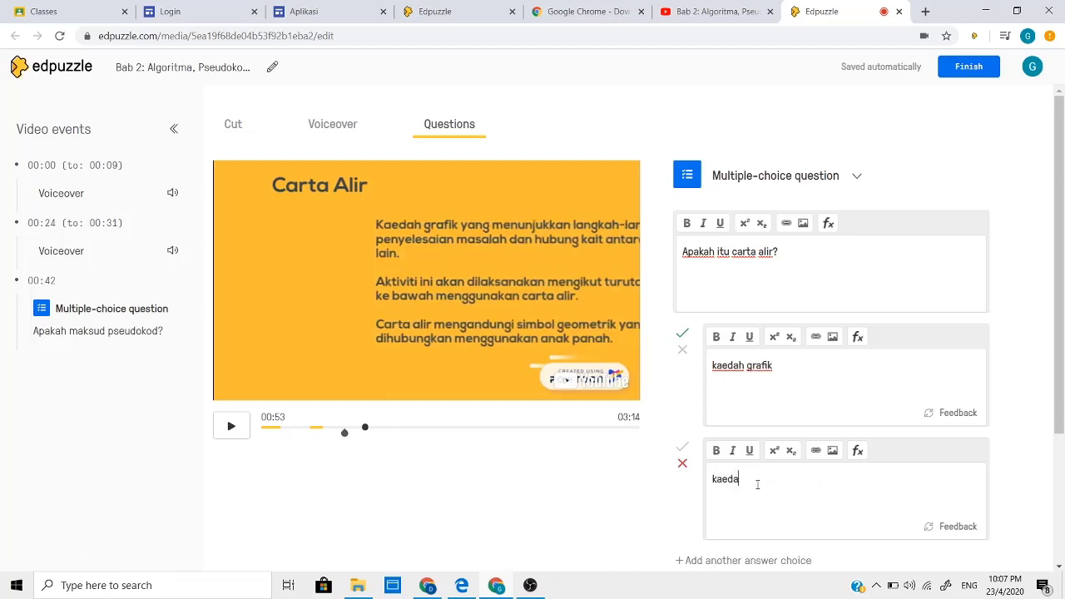
type("h matematik")
Add a third answer choice reading "menggunakan simbol geometrik"
left_click_drag(1060, 341, 1063, 439)
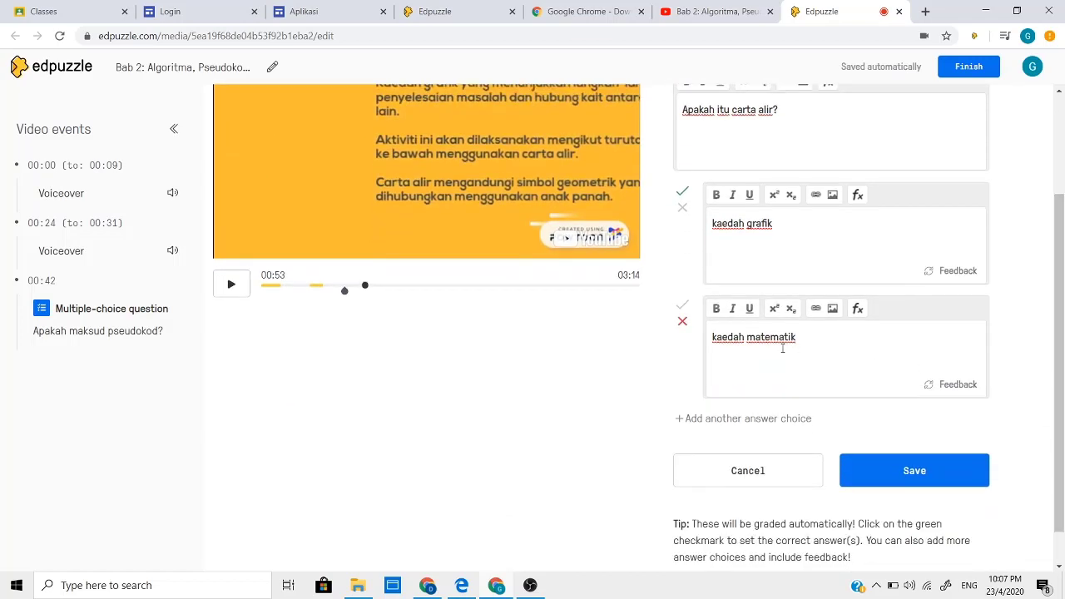
left_click(694, 423)
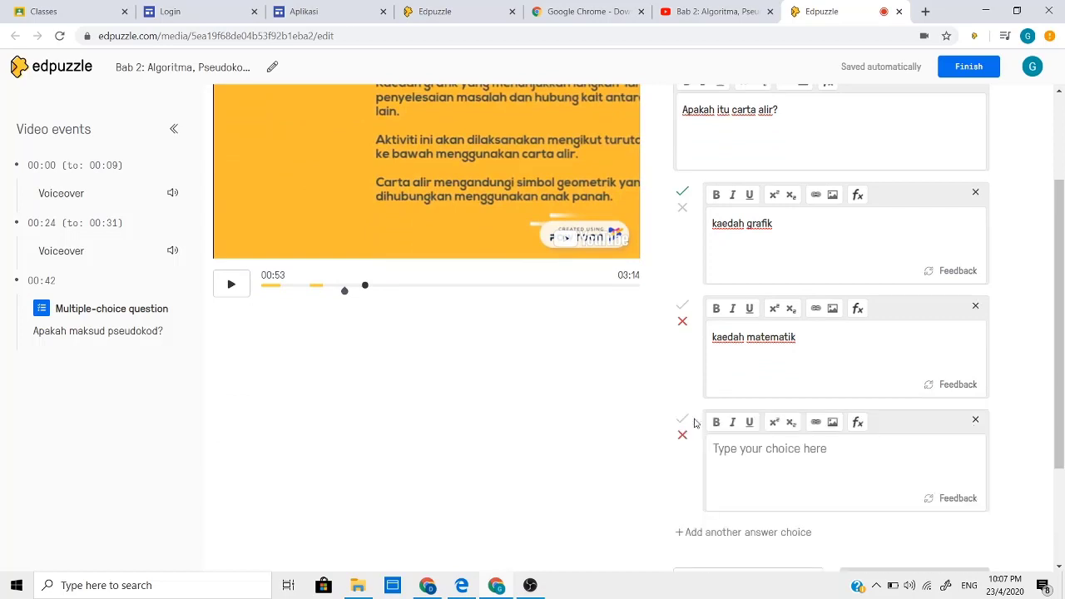
type("meng")
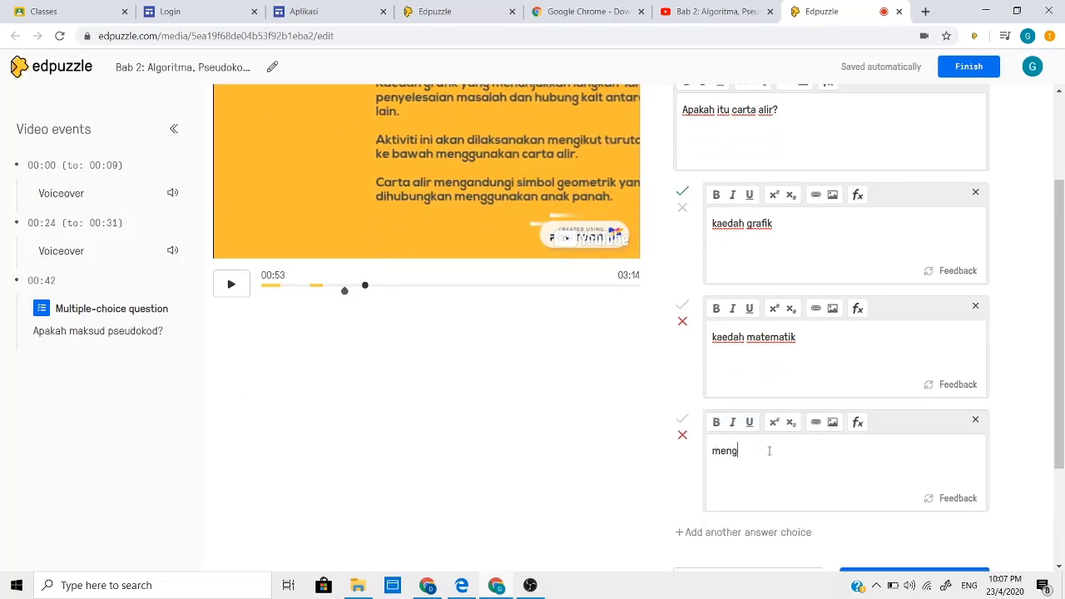
type("gunakan simbo")
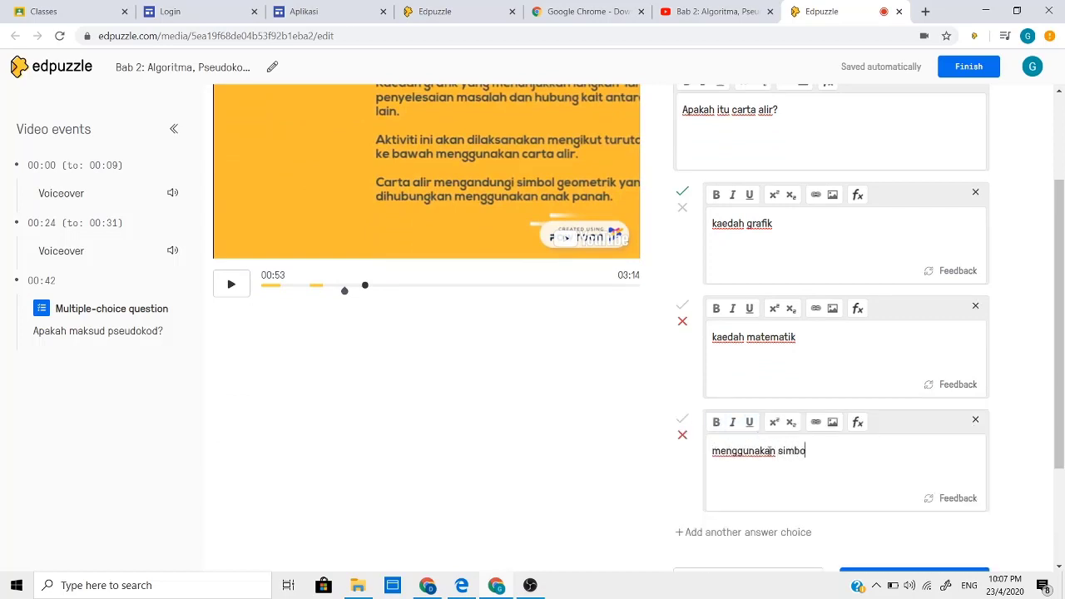
type("l geometrik")
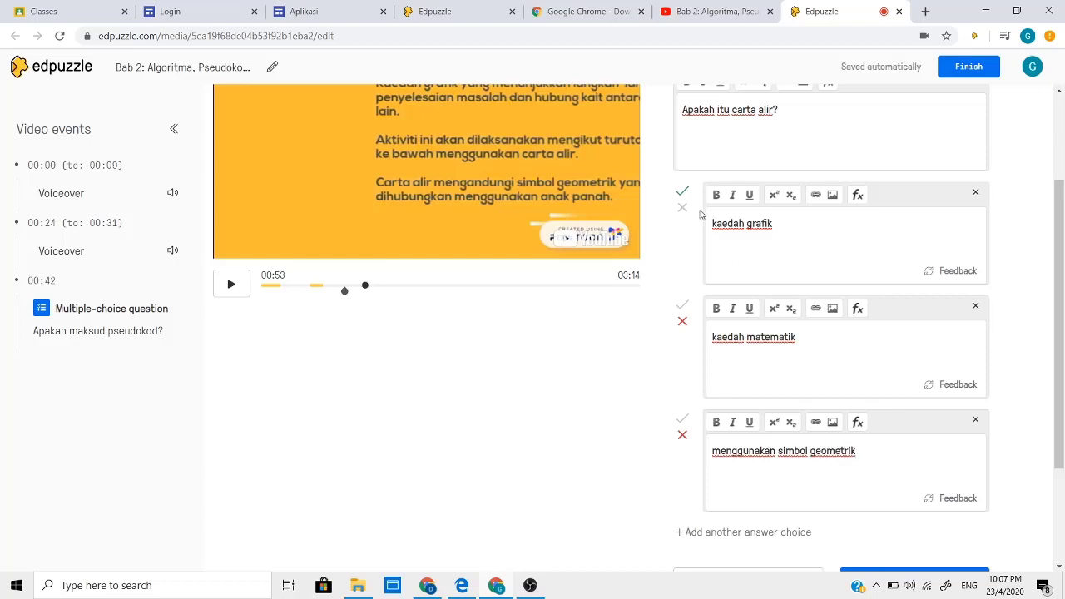
Mark the third choice as correct too and save the carta alir question
left_click(682, 424)
scroll(984, 419, "down", 2)
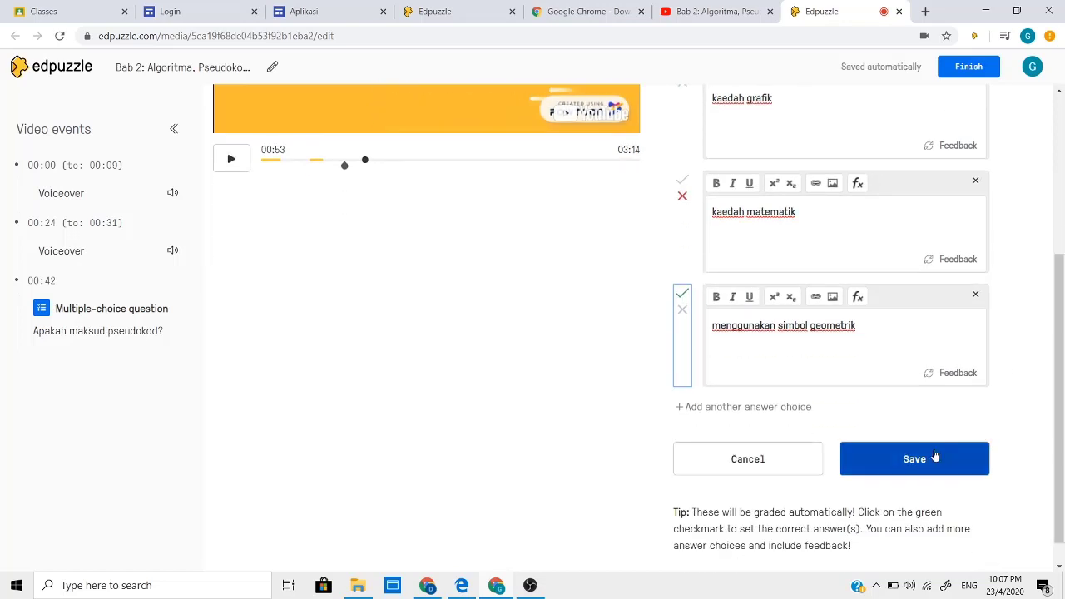
left_click(915, 457)
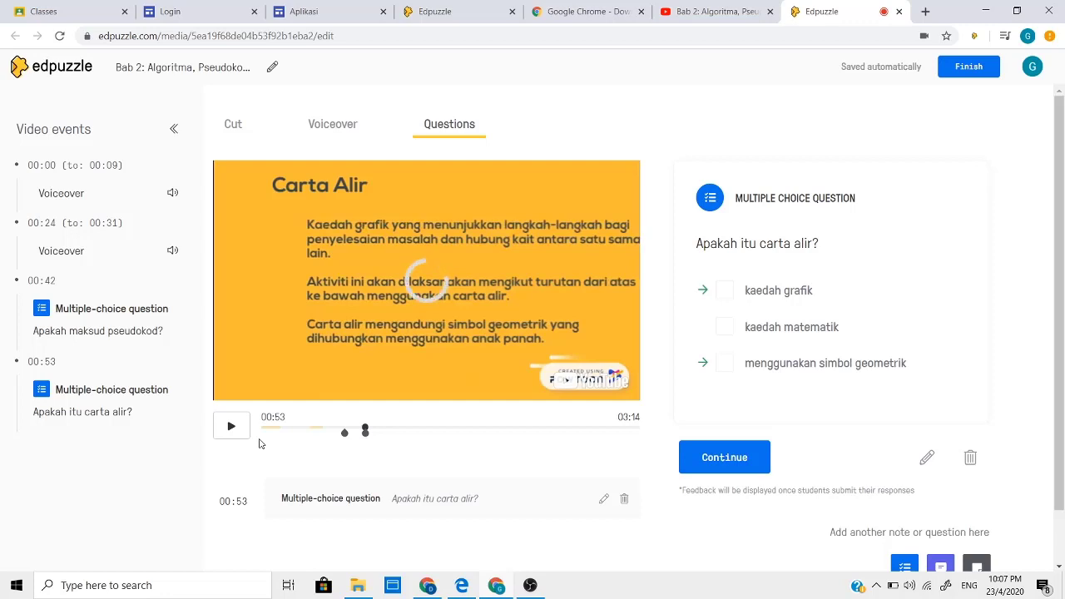
Open a blank note at 00:54, leave it unsaved and finish editing the lesson
left_click(233, 428)
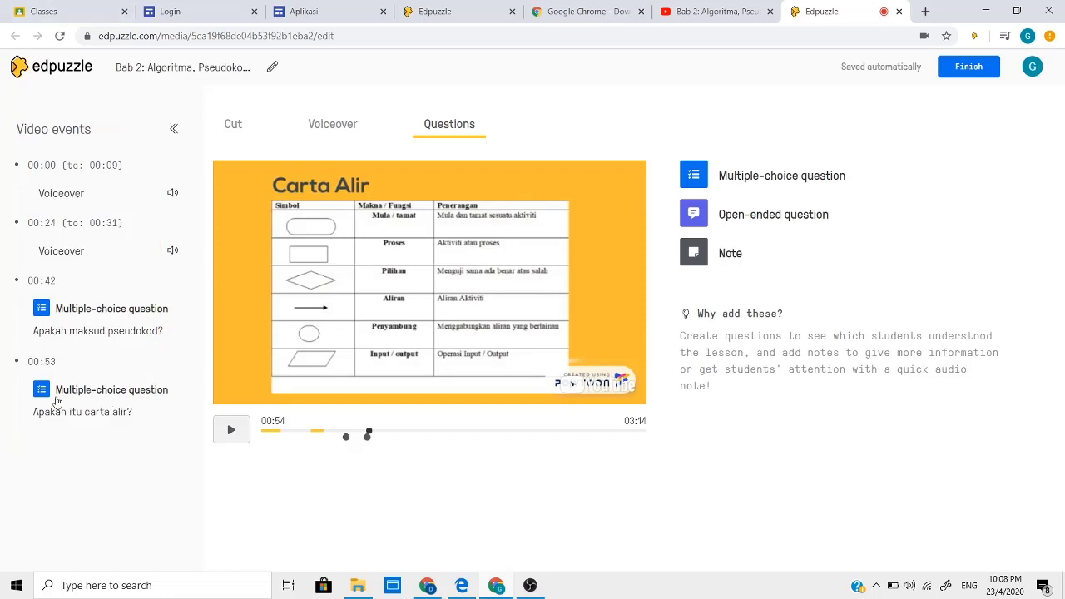
left_click(718, 256)
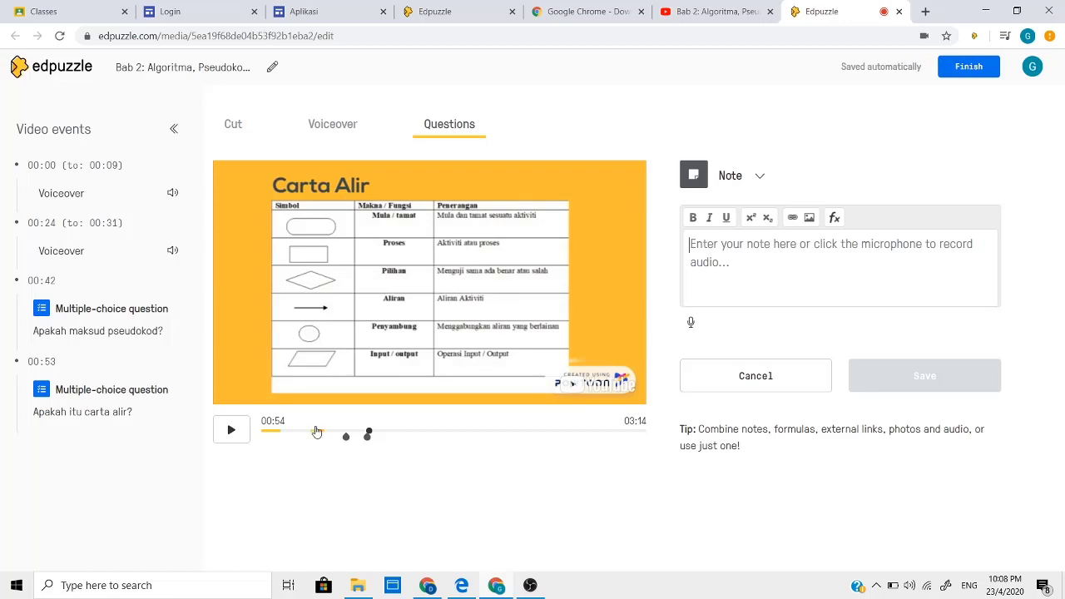
left_click(978, 69)
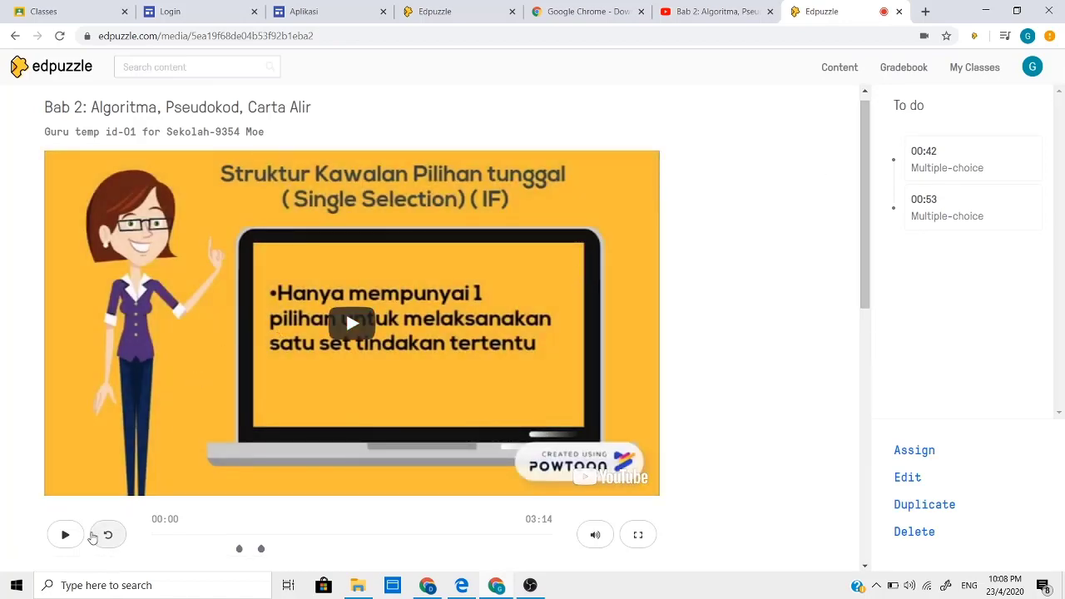
Play the finished lesson from the start to preview it
left_click(67, 534)
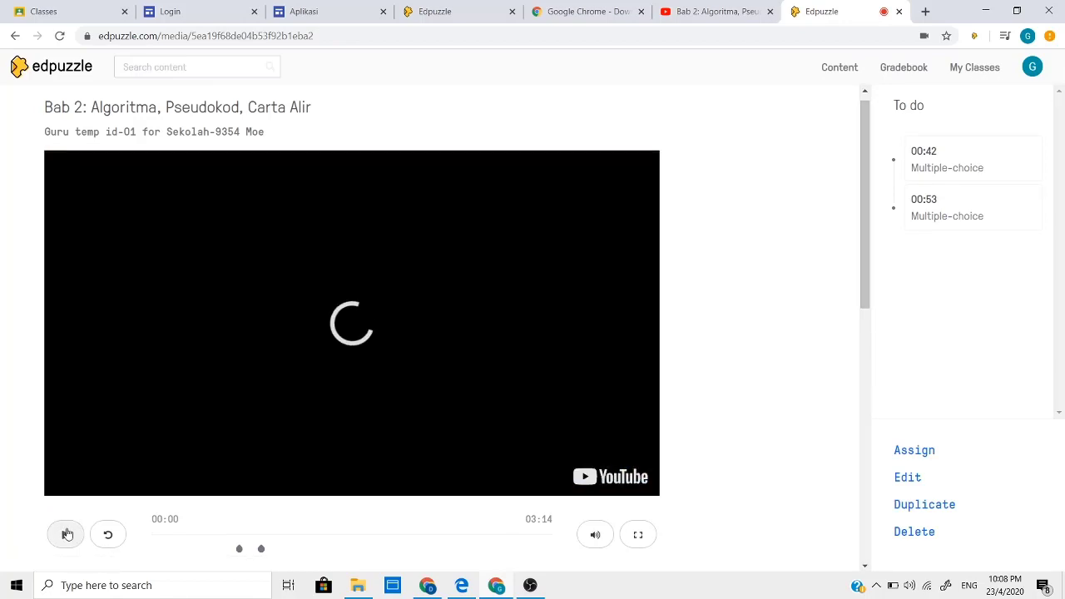